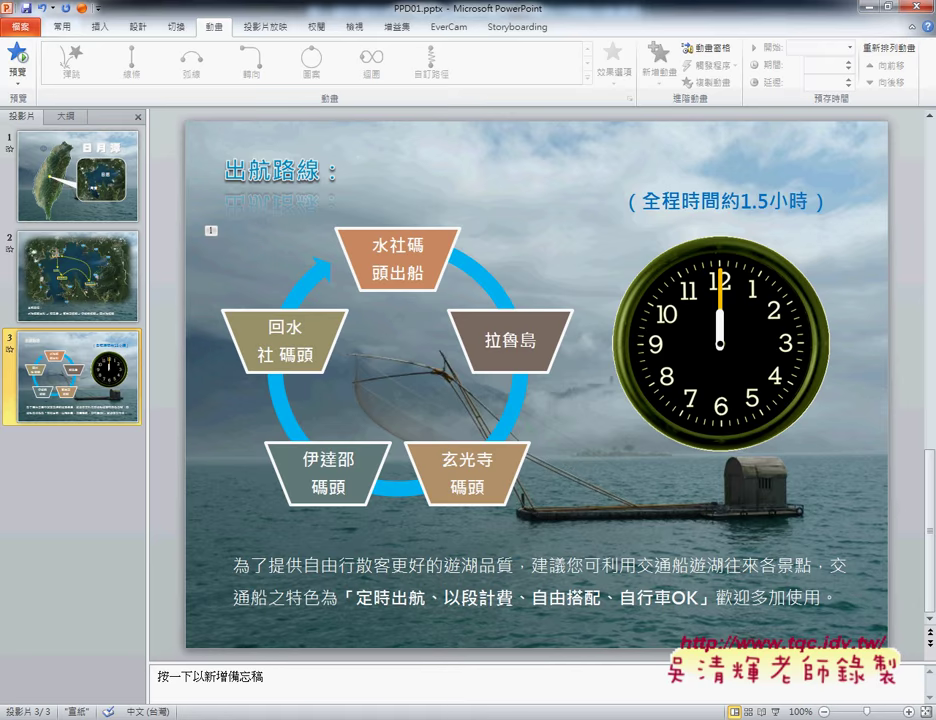
- Bring up 110.pptx, run its slide show and play slide 3's animations
{"action": "mouse_move", "coordinate": [351, 714]}
{"action": "left_click", "coordinate": [476, 632]}
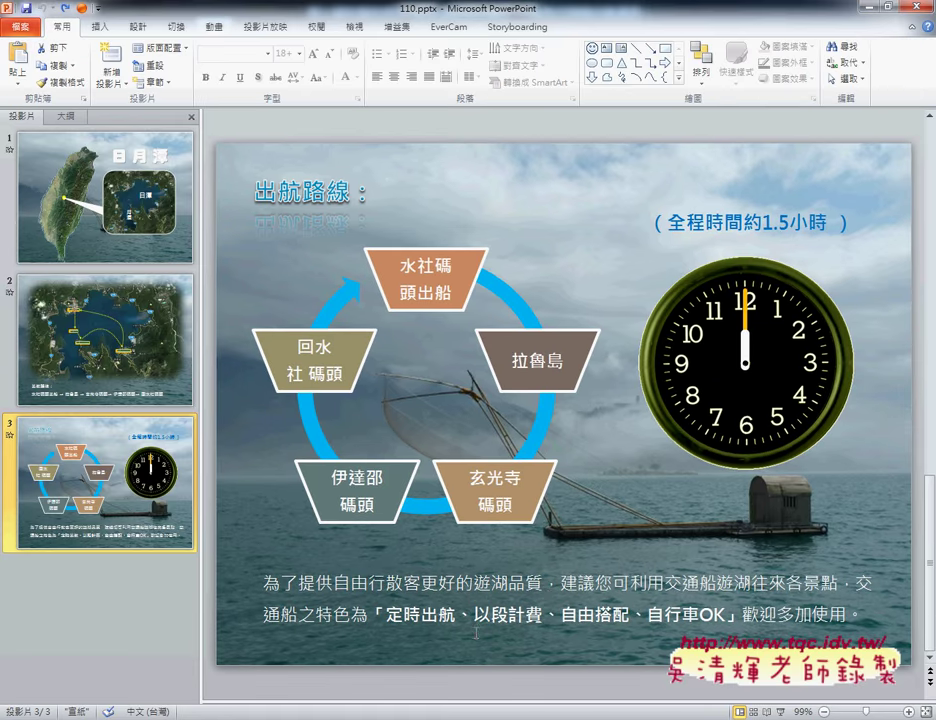
{"action": "left_click", "coordinate": [788, 712]}
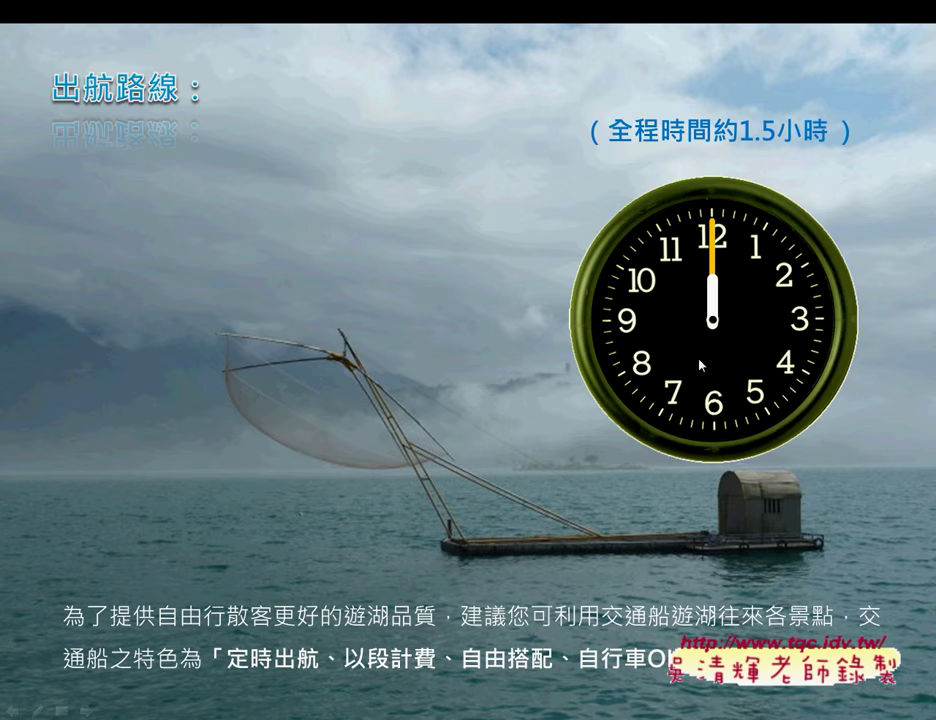
{"action": "left_click", "coordinate": [497, 432]}
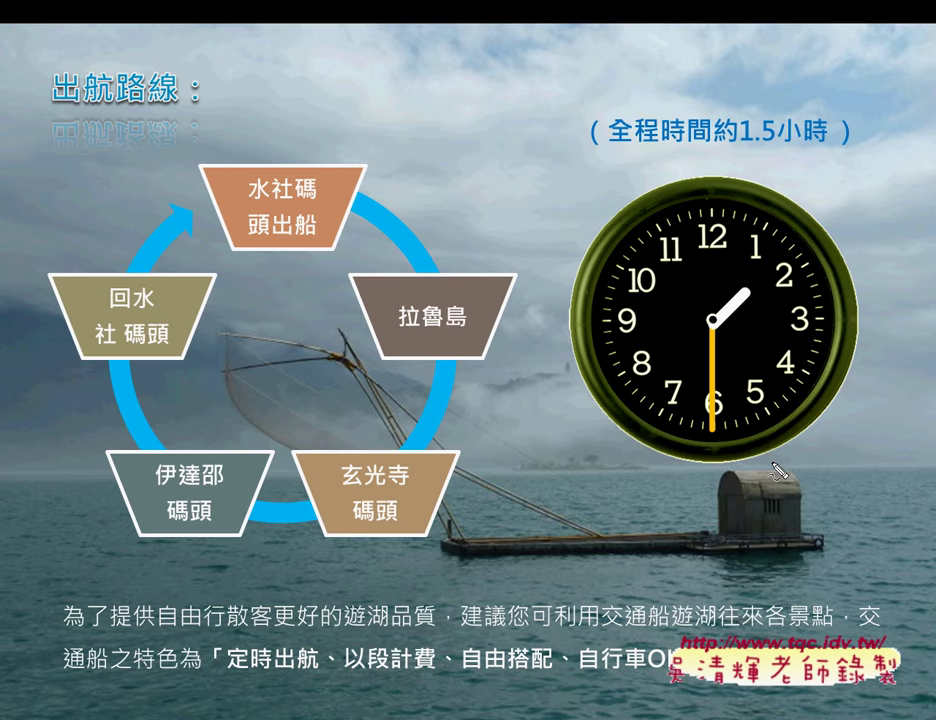
- Mark the hour hand with red pen ink, erase it, then exit the show and return to PPD01.pptx
{"action": "key", "text": "ctrl+p"}
{"action": "mouse_move", "coordinate": [749, 300]}
{"action": "left_mouse_down"}
{"action": "mouse_move", "coordinate": [714, 333]}
{"action": "mouse_move", "coordinate": [665, 357]}
{"action": "mouse_move", "coordinate": [752, 307]}
{"action": "left_mouse_up"}
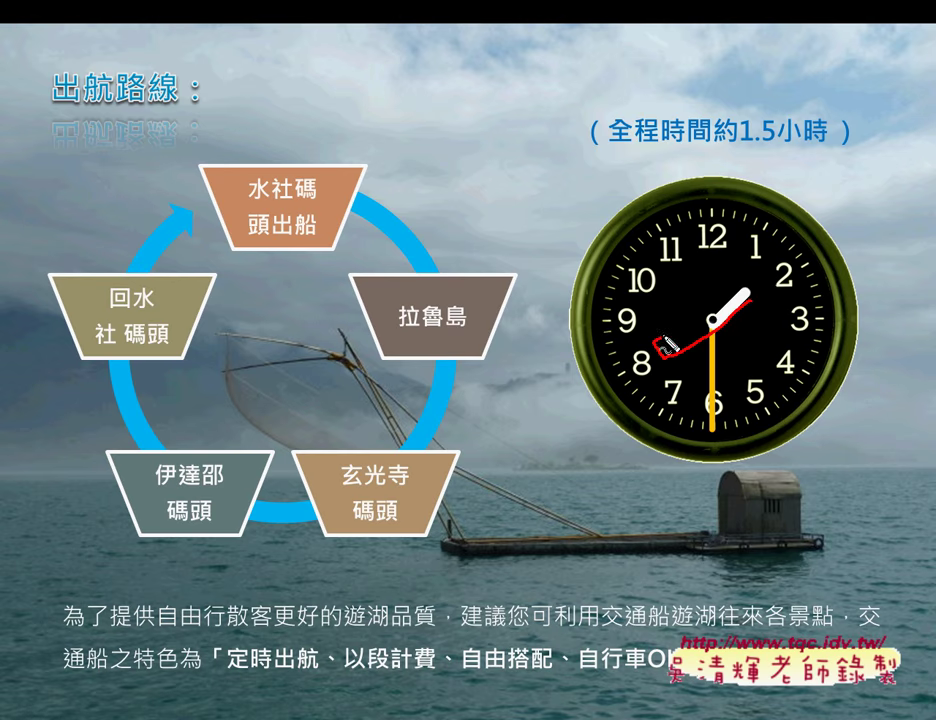
{"action": "key", "text": "Escape"}
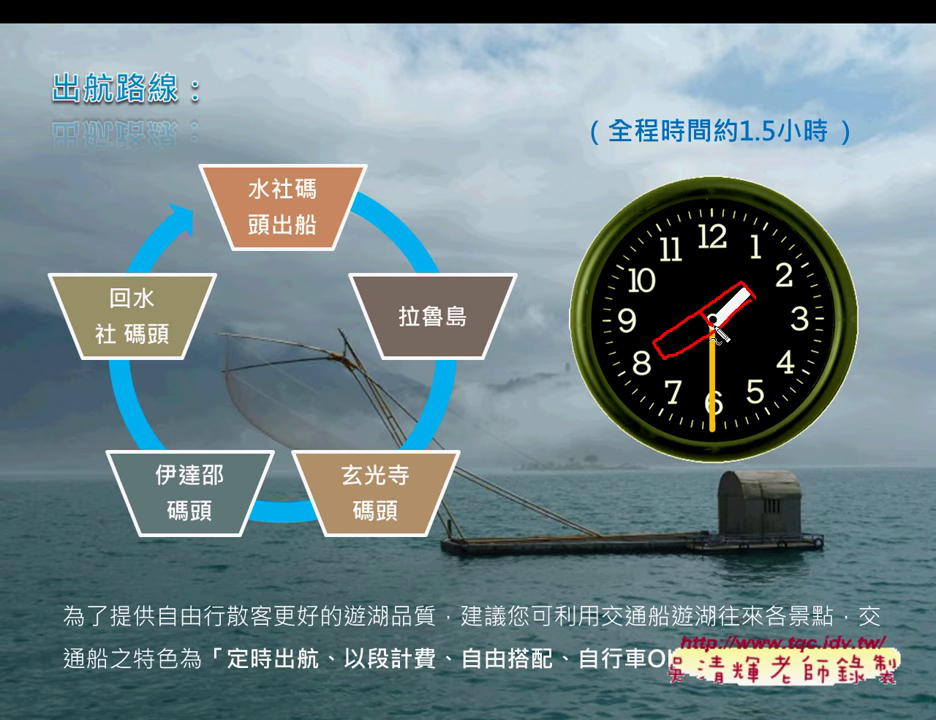
{"action": "key", "text": "e"}
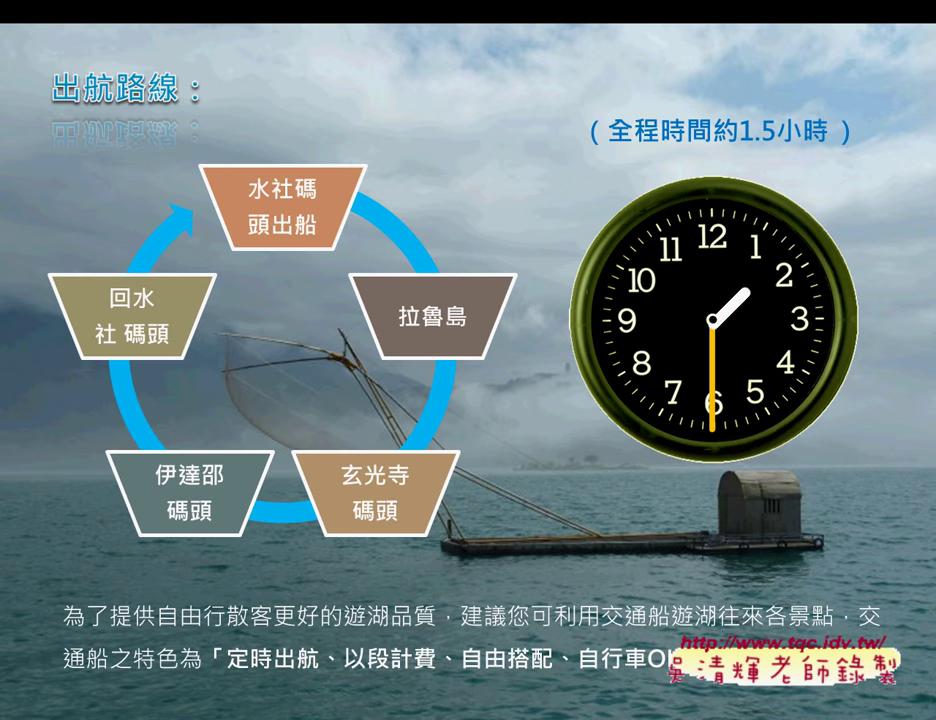
{"action": "key", "text": "Escape"}
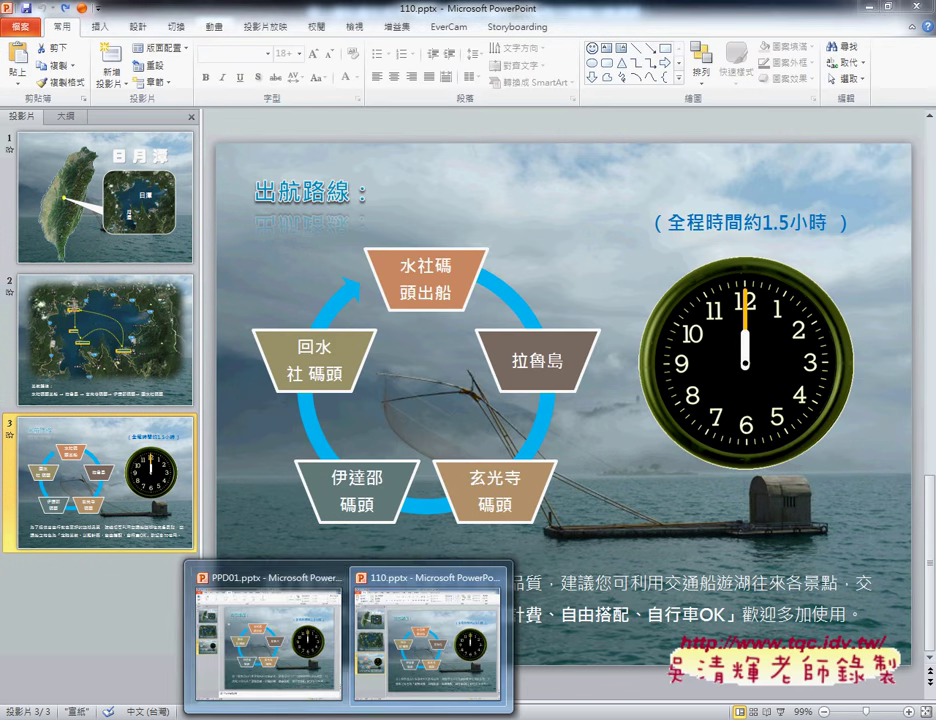
{"action": "left_click", "coordinate": [296, 676]}
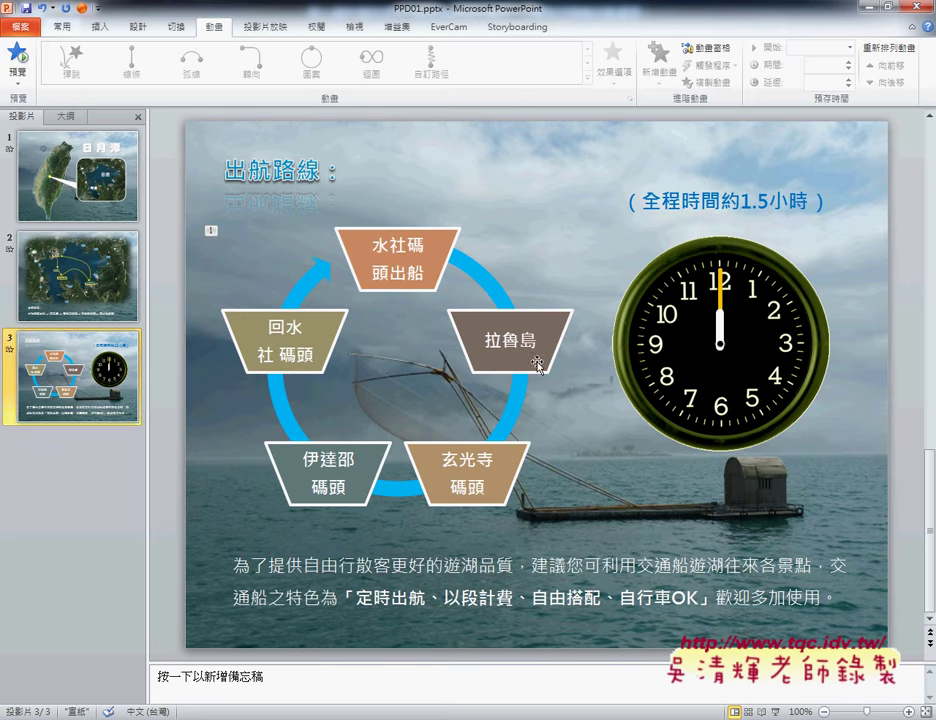
- Select the clock-hand picture on slide 3 and switch to the exam instructions PDF
{"action": "left_click", "coordinate": [724, 332]}
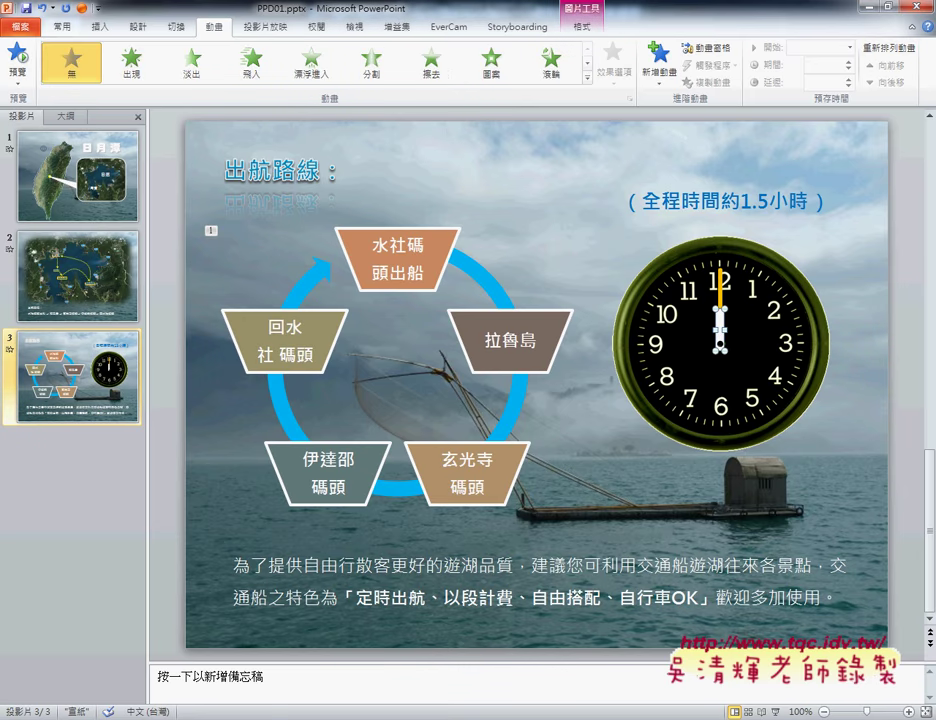
{"action": "key", "text": "alt+Tab"}
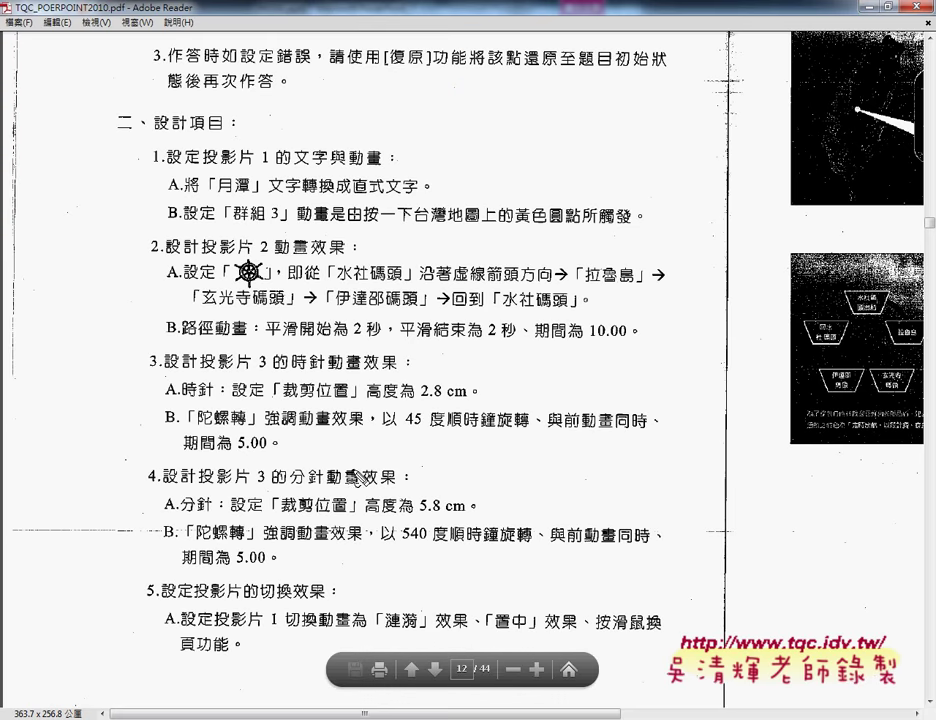
- Underline the slide 3 hour-hand crop-position height of 2.8 cm, clear the marks, and return to PowerPoint
{"action": "left_click_drag", "start_coordinate": [203, 489], "coordinate": [326, 488]}
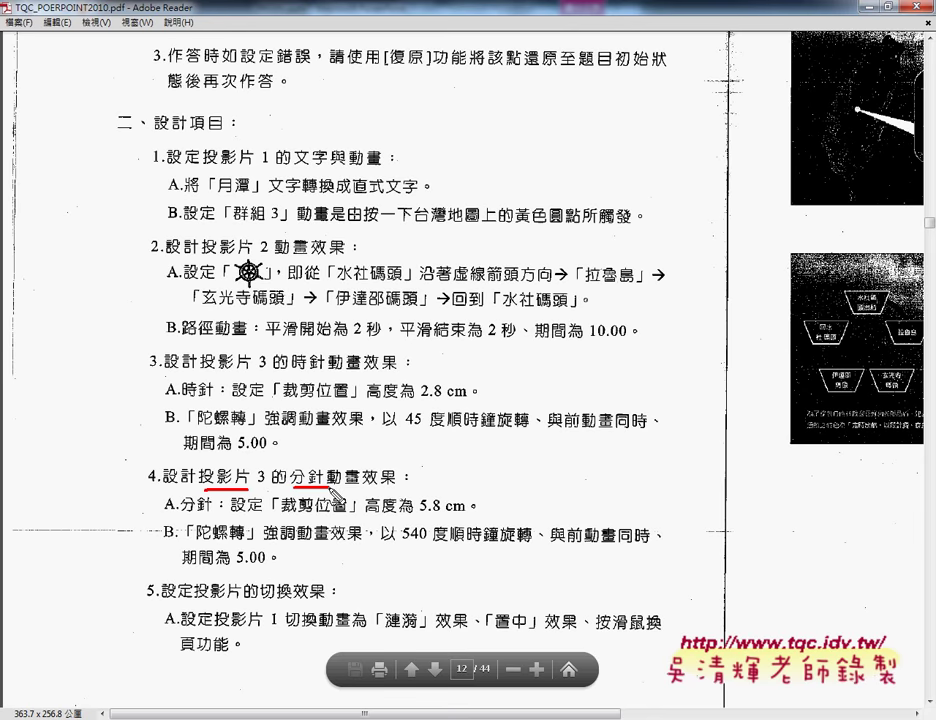
{"action": "left_click_drag", "start_coordinate": [182, 398], "coordinate": [211, 397]}
{"action": "left_click_drag", "start_coordinate": [296, 399], "coordinate": [344, 399]}
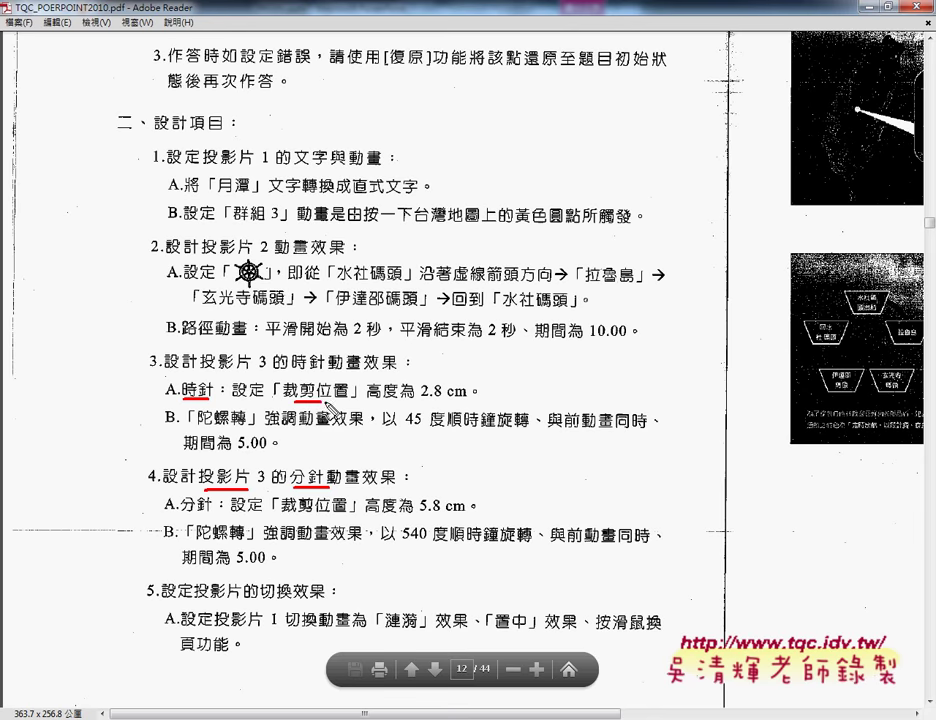
{"action": "left_click_drag", "start_coordinate": [418, 404], "coordinate": [446, 404]}
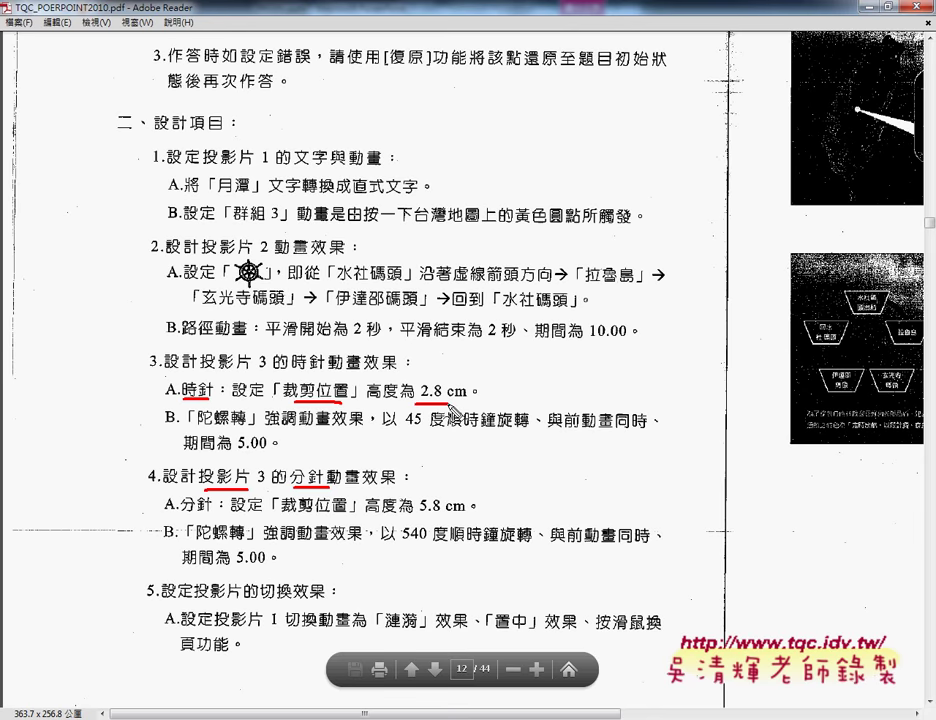
{"action": "key", "text": "Escape"}
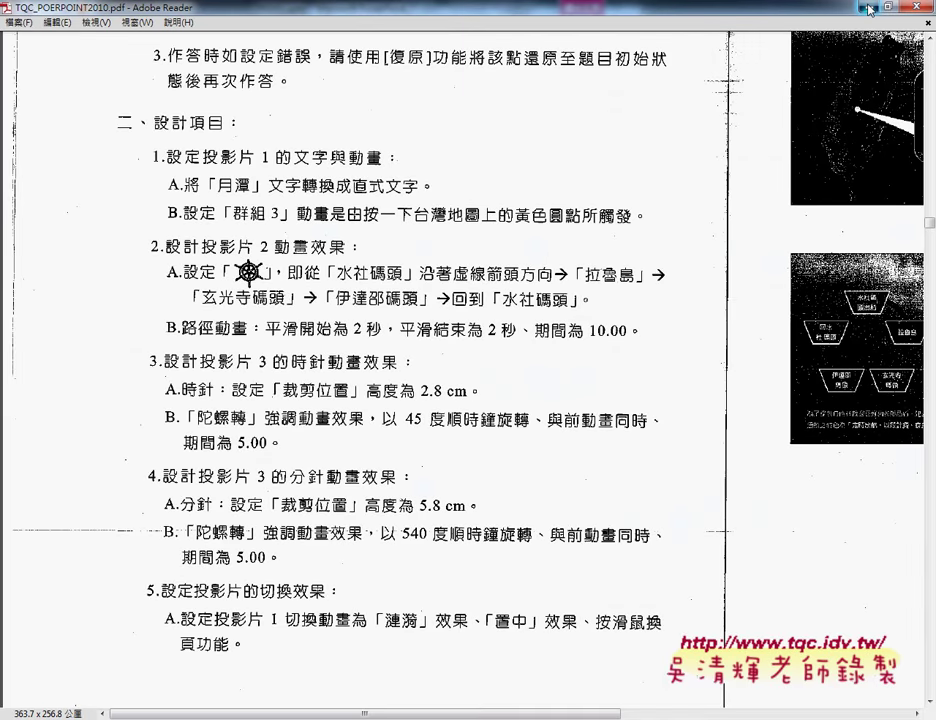
{"action": "key", "text": "alt+Tab"}
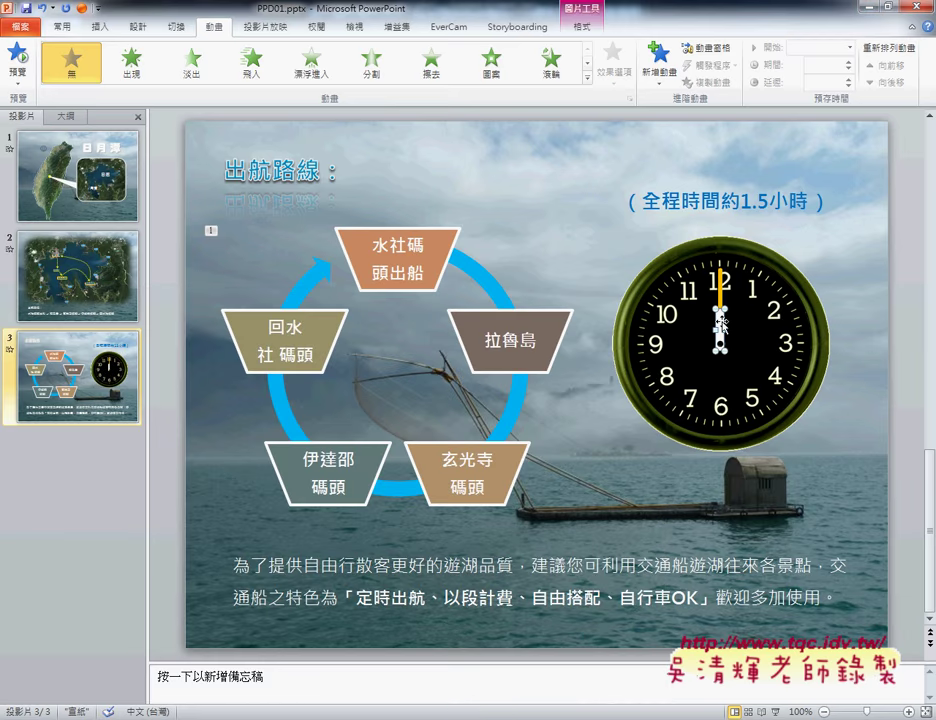
{"action": "left_click", "coordinate": [587, 76]}
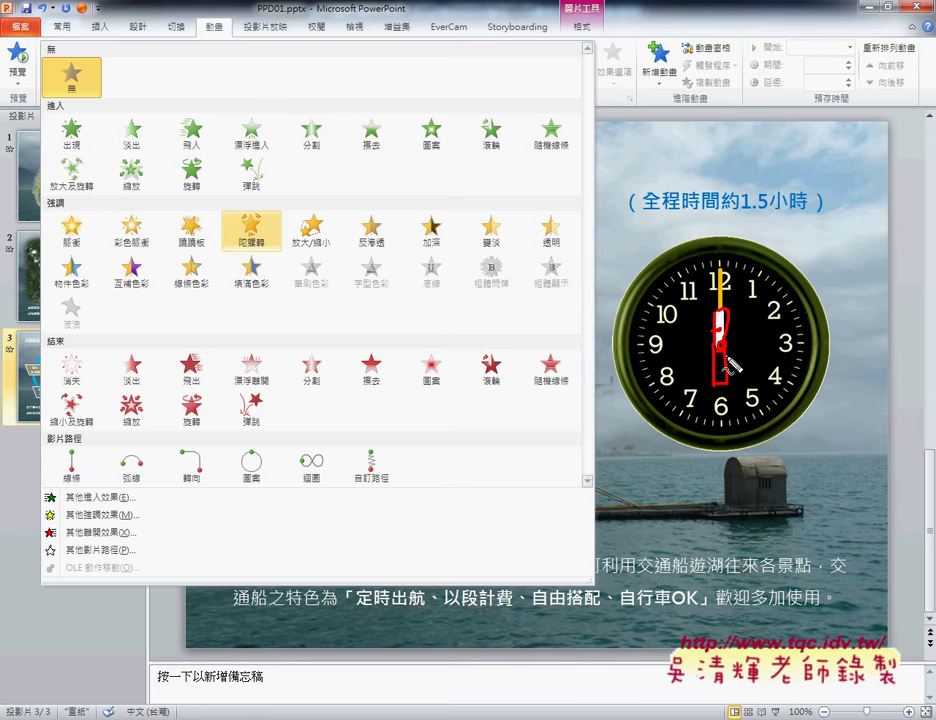
{"action": "left_click", "coordinate": [726, 356]}
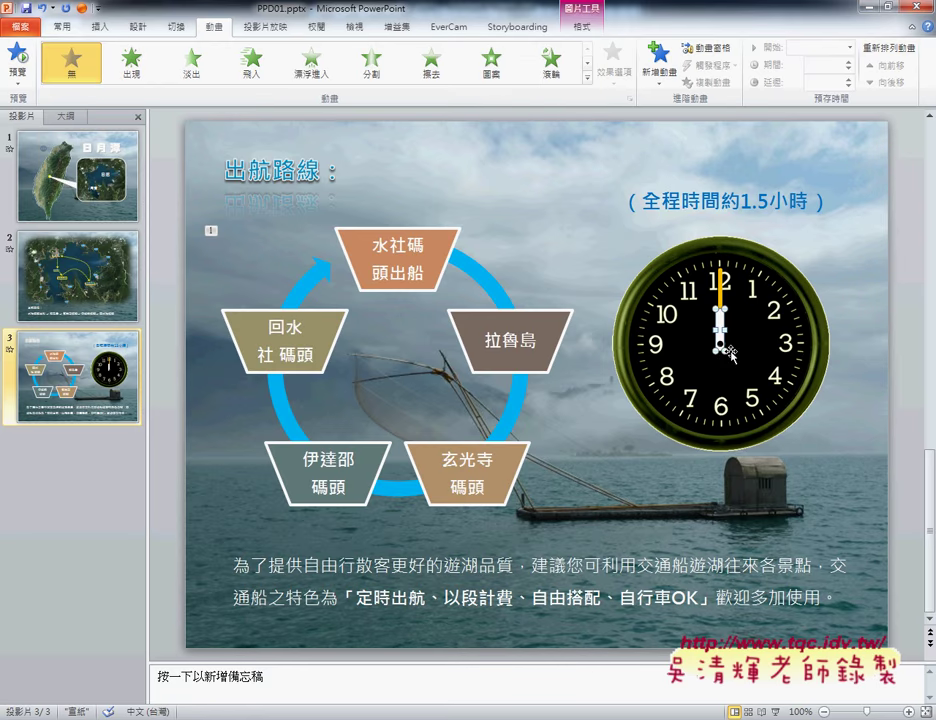
{"action": "right_click", "coordinate": [721, 338]}
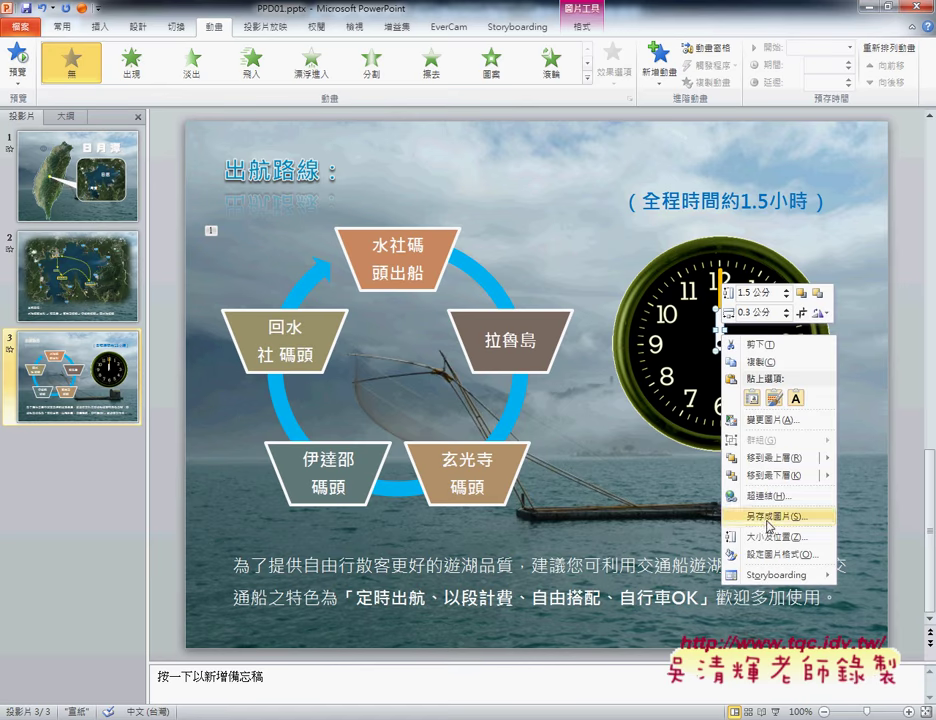
- Change the hour-hand picture's crop-position height from 1.5 to 2.8 cm in Size and Position
{"action": "left_click", "coordinate": [772, 538]}
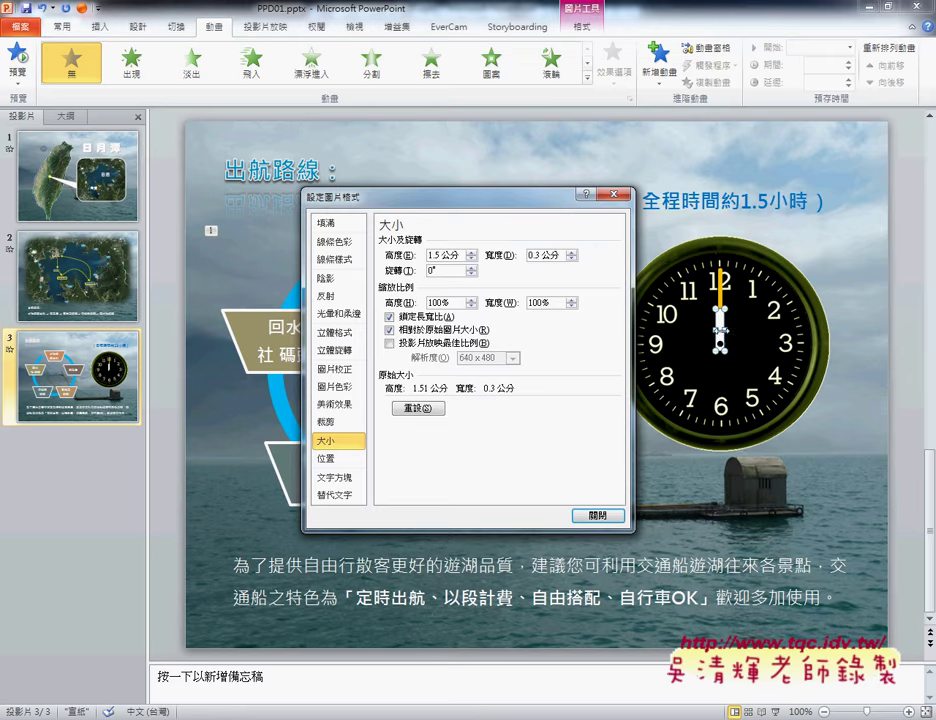
{"action": "left_click", "coordinate": [339, 430]}
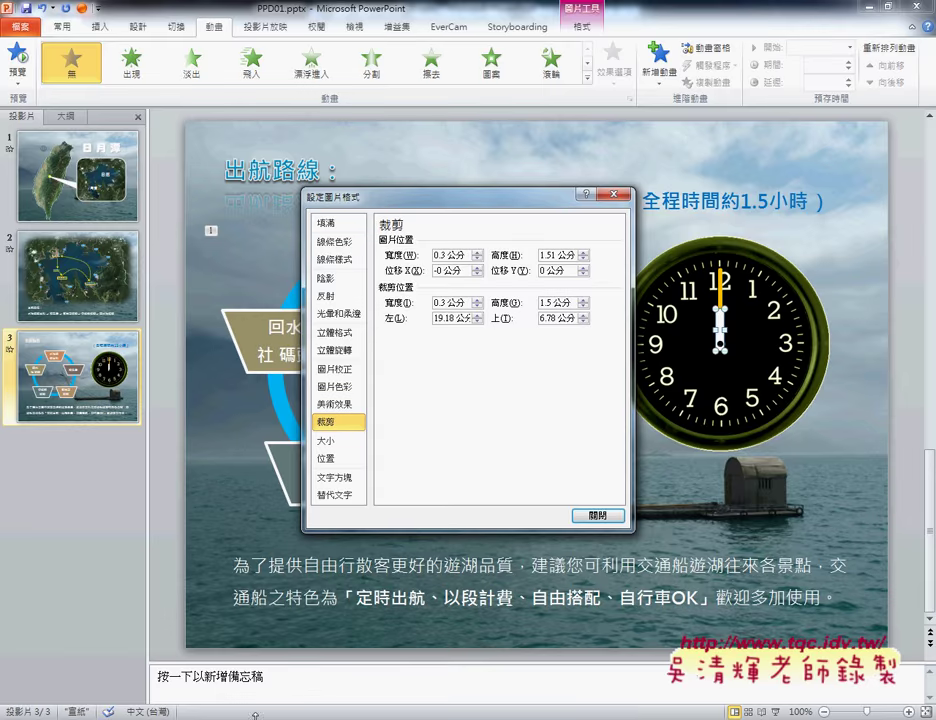
{"action": "key", "text": "alt+Tab"}
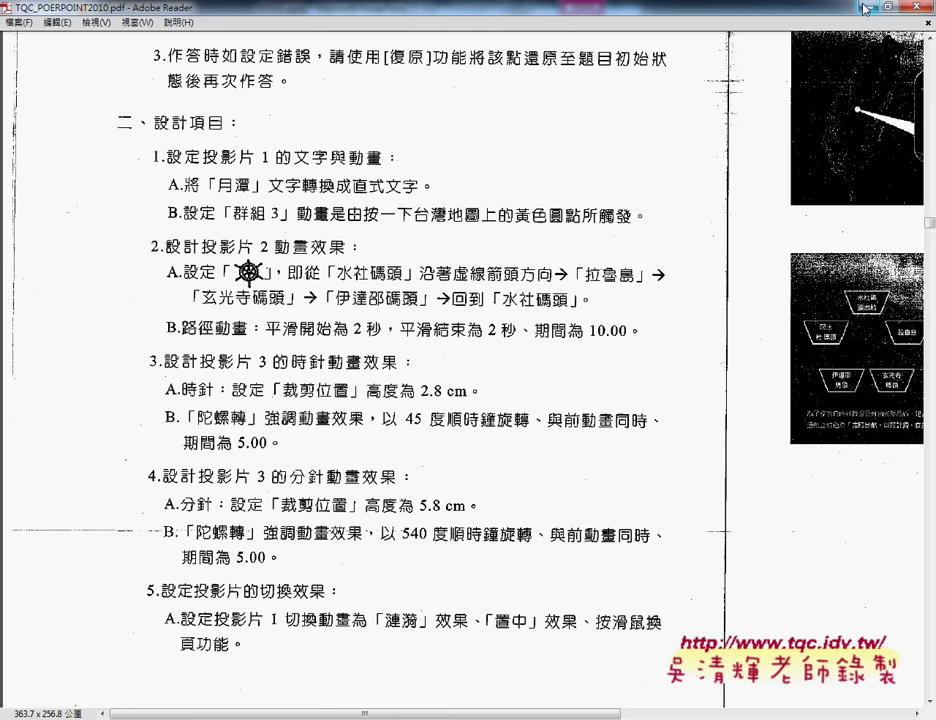
{"action": "key", "text": "alt+Tab"}
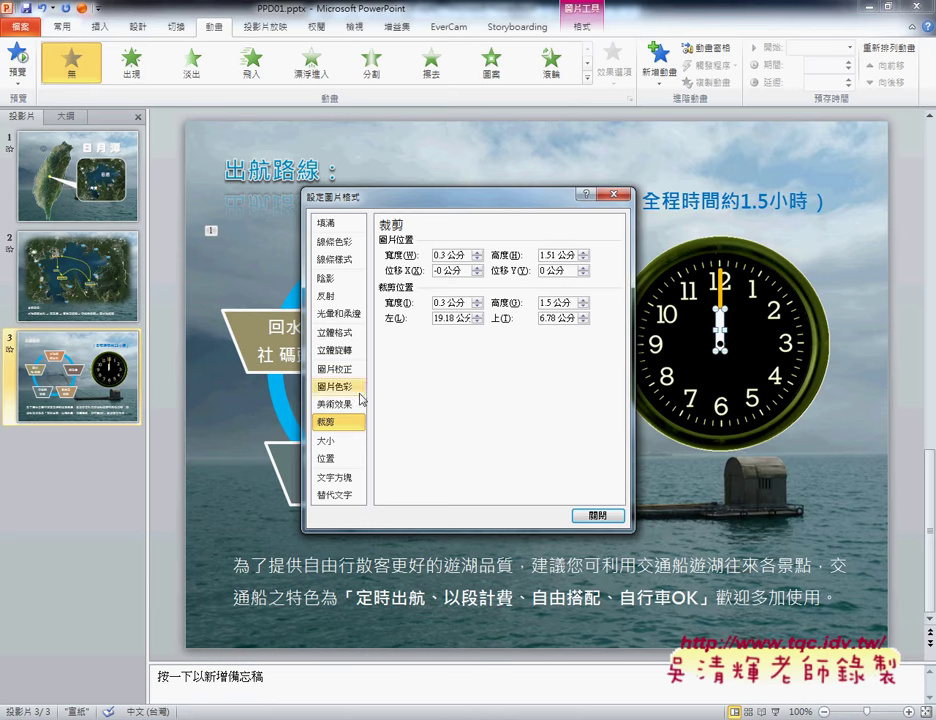
{"action": "left_click_drag", "start_coordinate": [552, 302], "coordinate": [537, 312]}
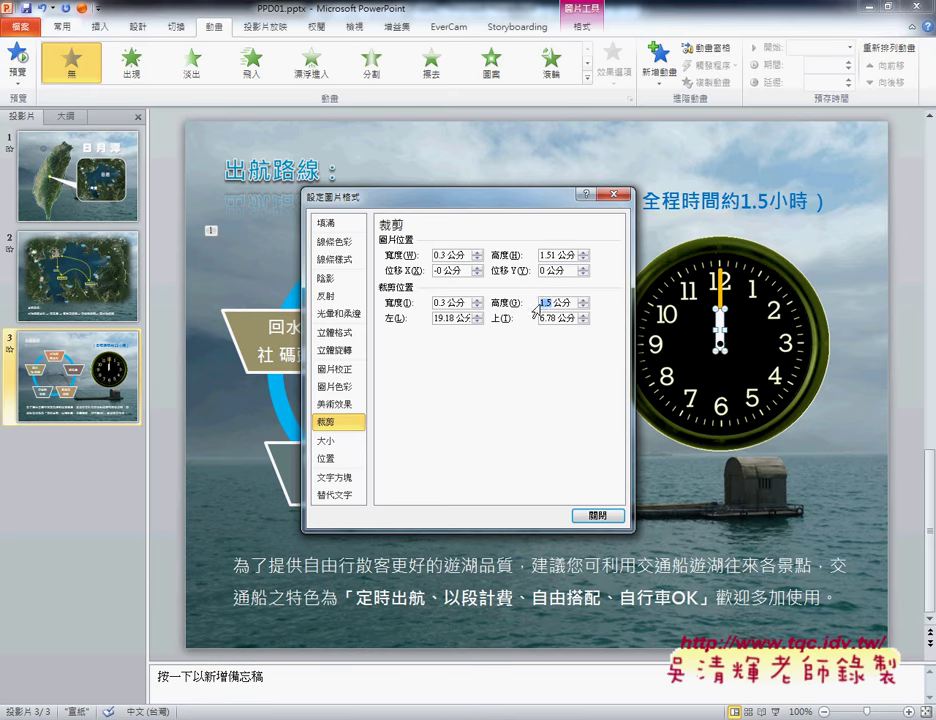
{"action": "type", "text": "2.8"}
{"action": "left_click", "coordinate": [600, 518]}
{"action": "left_click", "coordinate": [600, 520]}
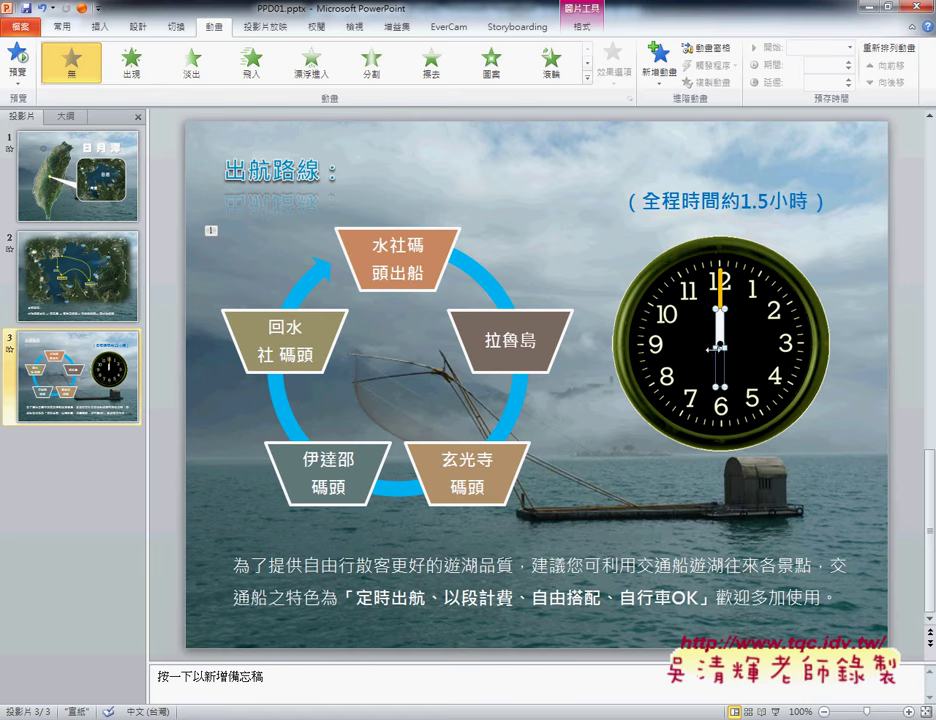
{"action": "left_click", "coordinate": [660, 75]}
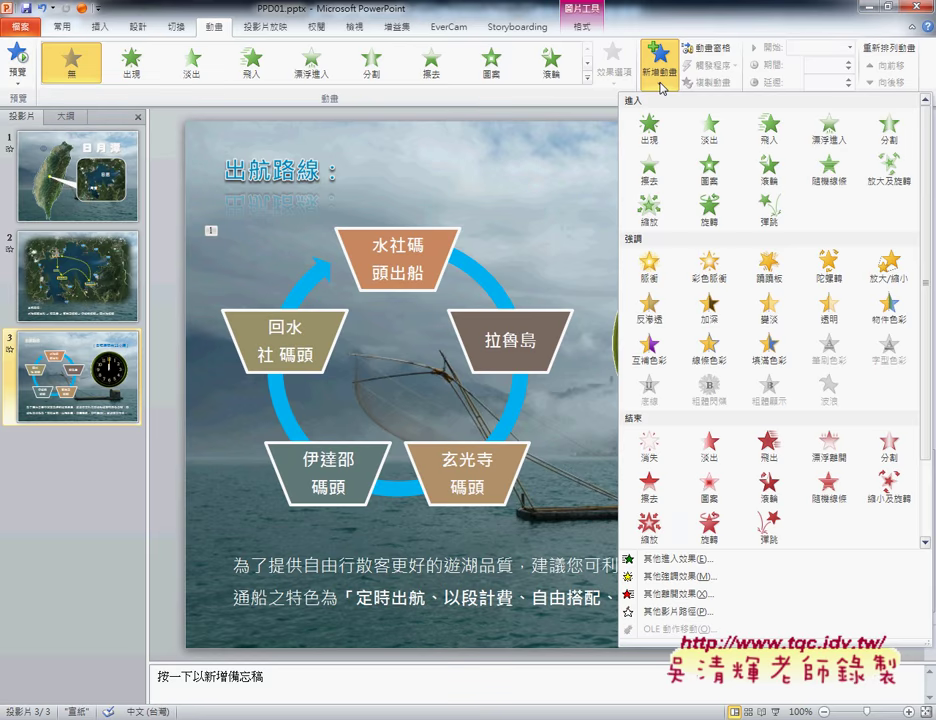
{"action": "left_click", "coordinate": [660, 86]}
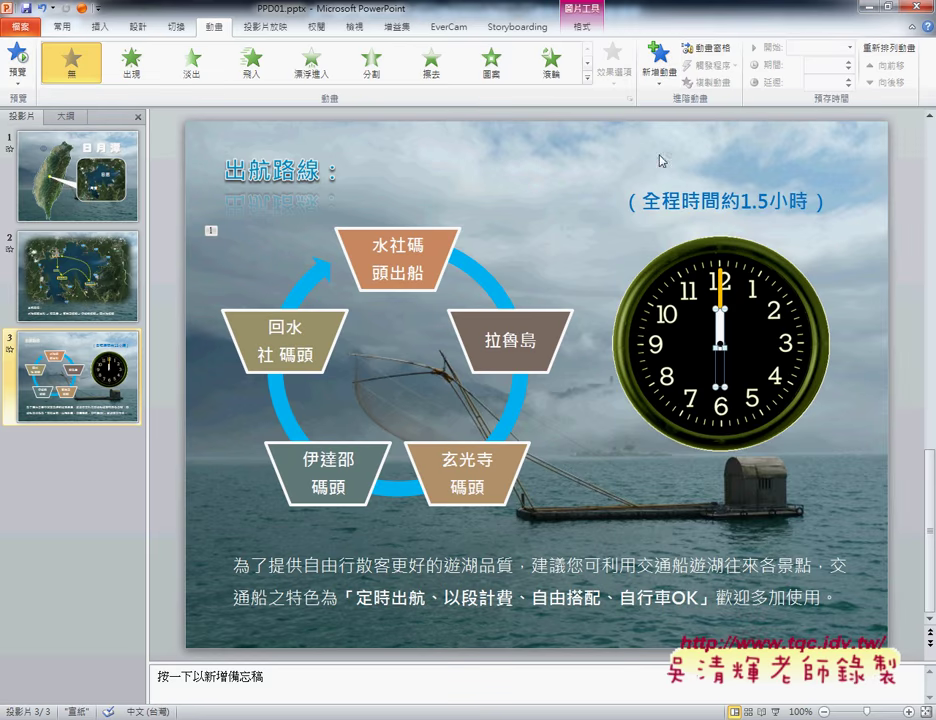
{"action": "left_click", "coordinate": [588, 78]}
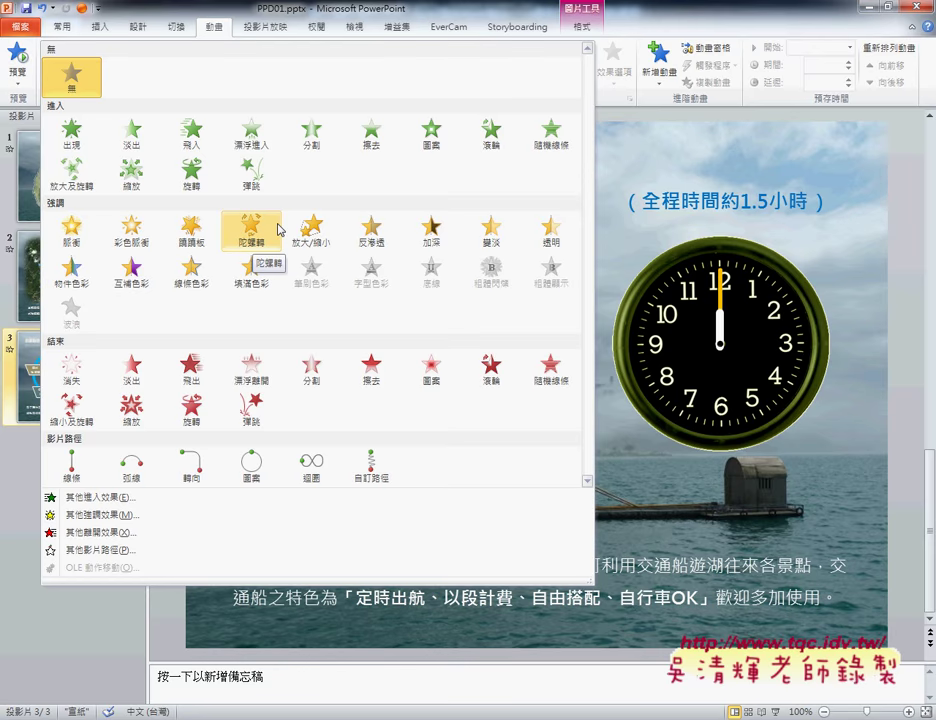
{"action": "left_click", "coordinate": [697, 6]}
{"action": "right_click", "coordinate": [721, 327]}
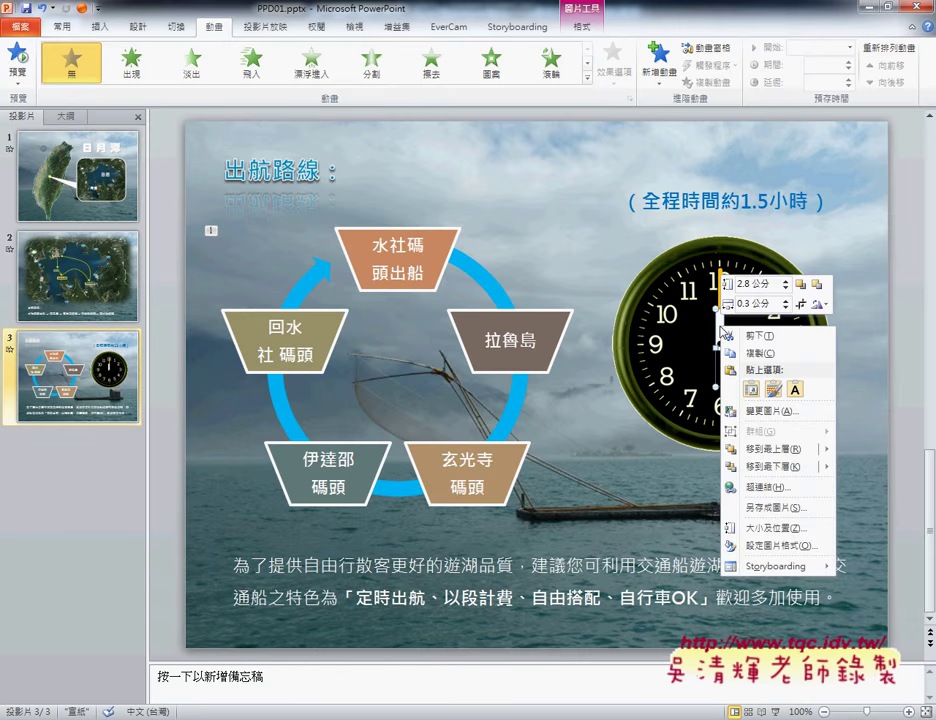
{"action": "left_click", "coordinate": [793, 529]}
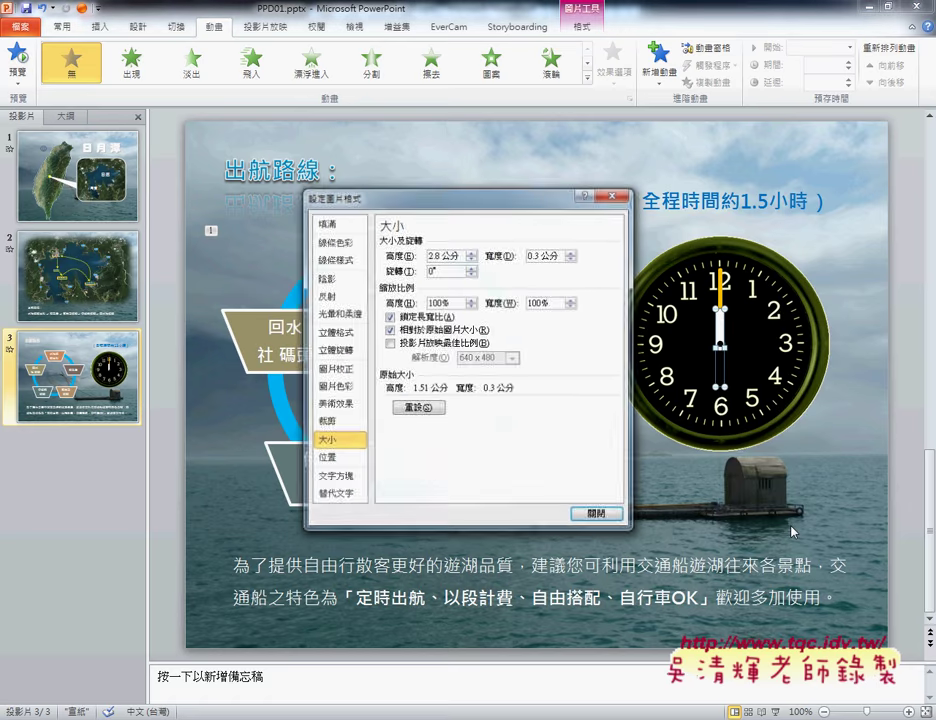
{"action": "left_click", "coordinate": [335, 427]}
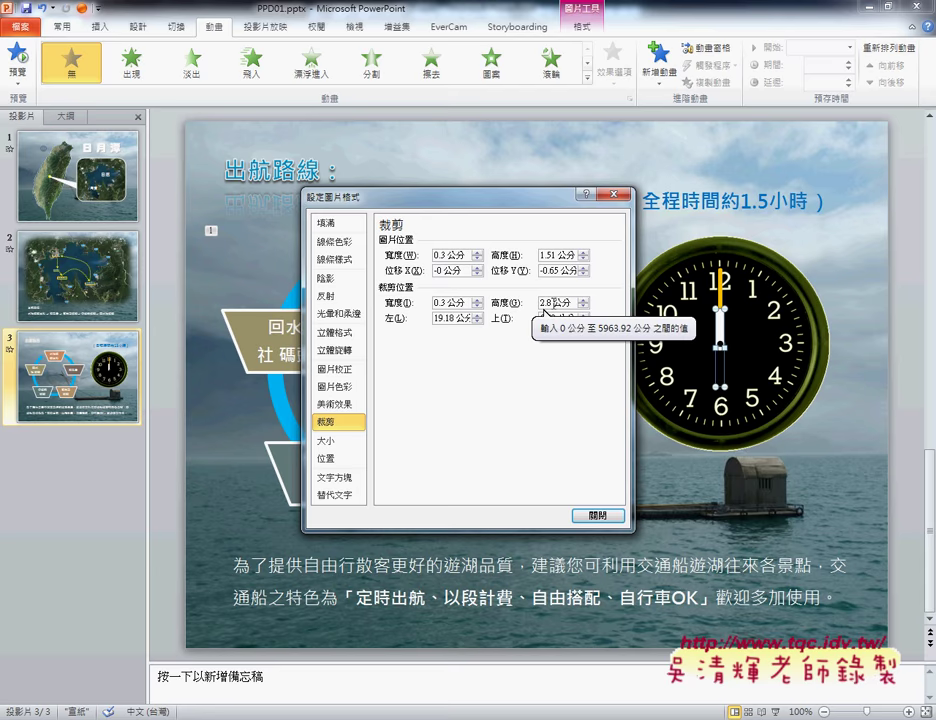
{"action": "left_click", "coordinate": [326, 442]}
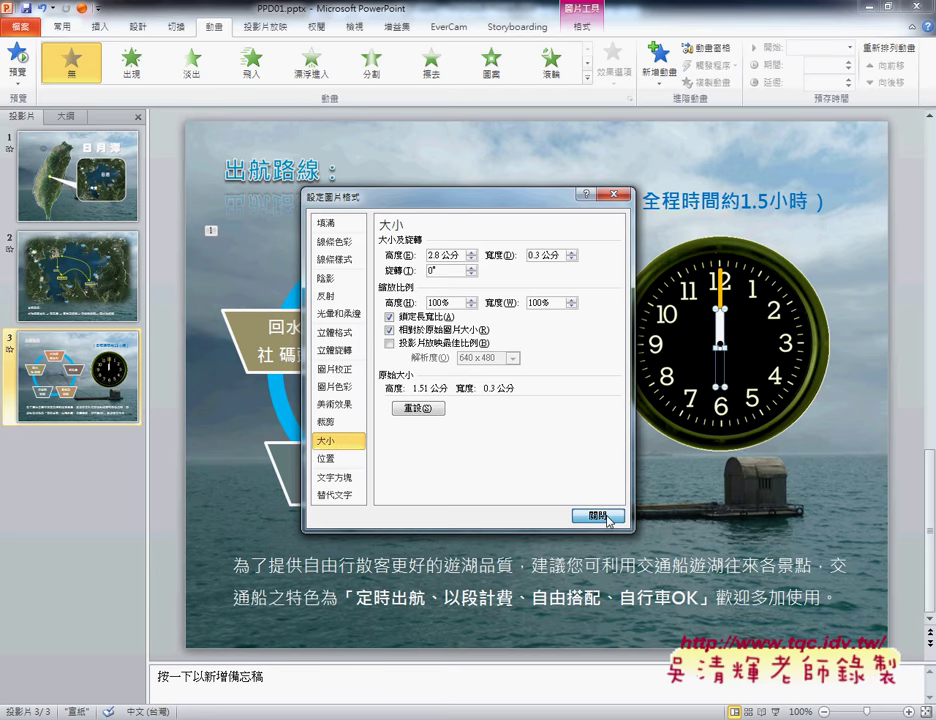
{"action": "left_click", "coordinate": [603, 515]}
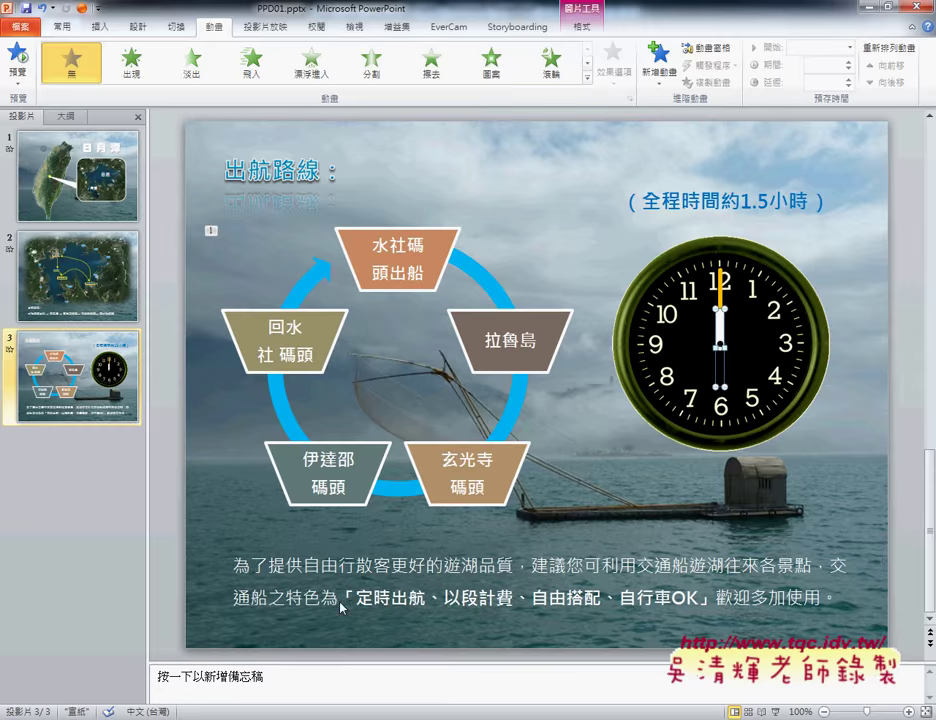
- Add a 陀螺轉 (Spin) emphasis animation to the clock hand
{"action": "key", "text": "alt+Tab"}
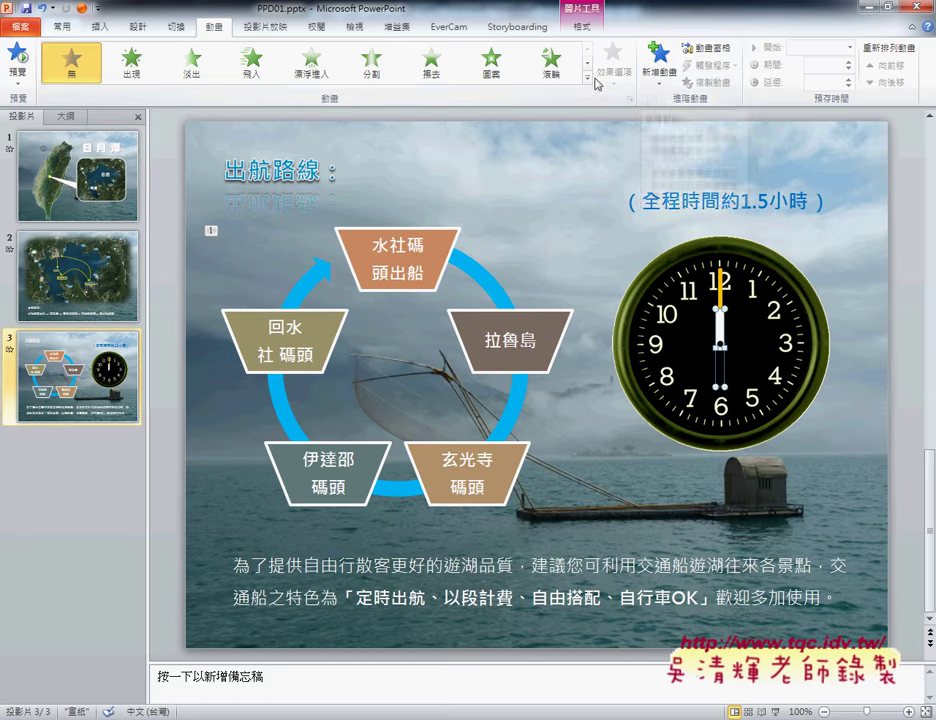
{"action": "left_click", "coordinate": [654, 78]}
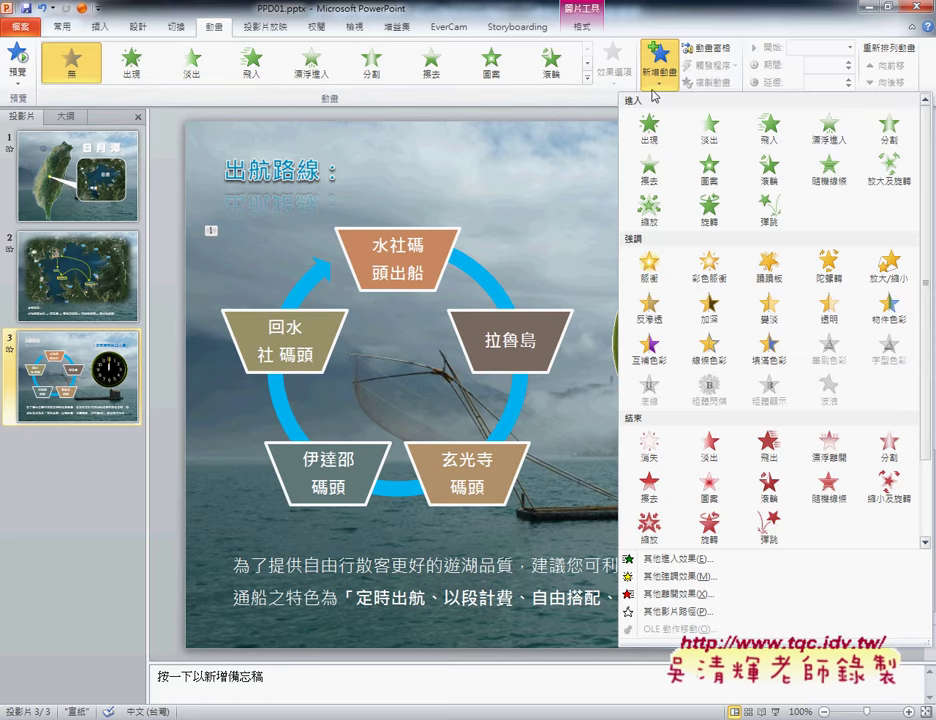
{"action": "left_click", "coordinate": [838, 271]}
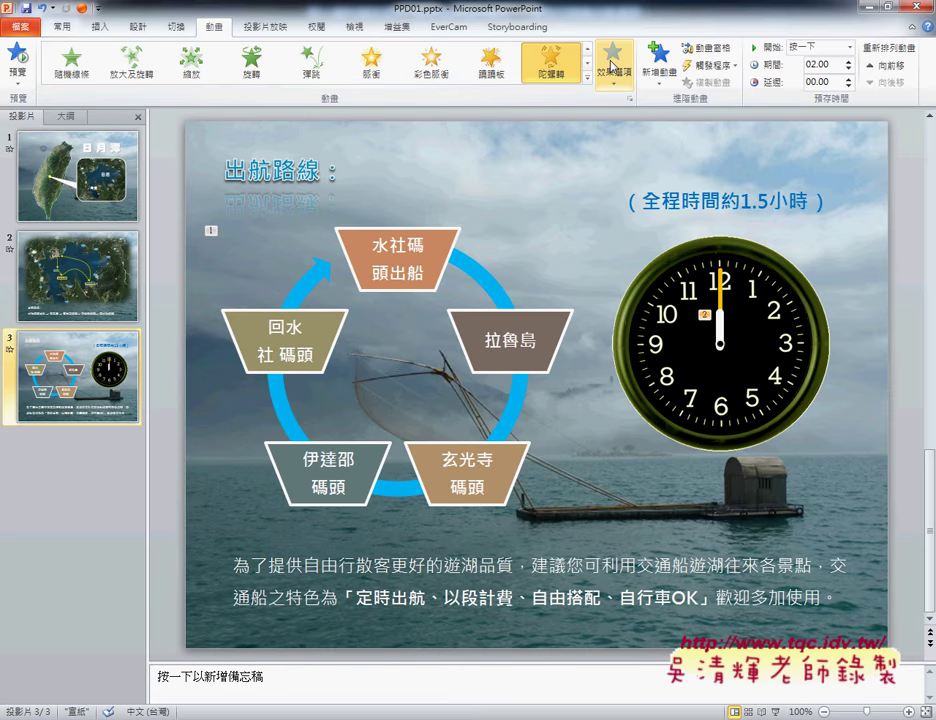
- Set the spin to start With Previous and last 05.00 seconds
{"action": "left_click", "coordinate": [711, 56]}
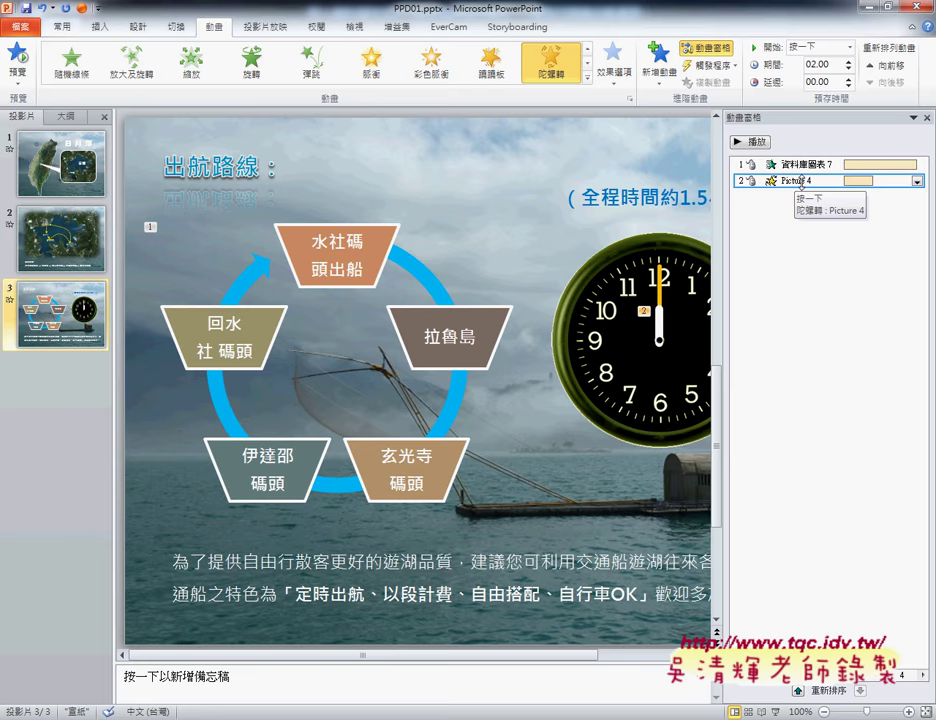
{"action": "left_click", "coordinate": [917, 181]}
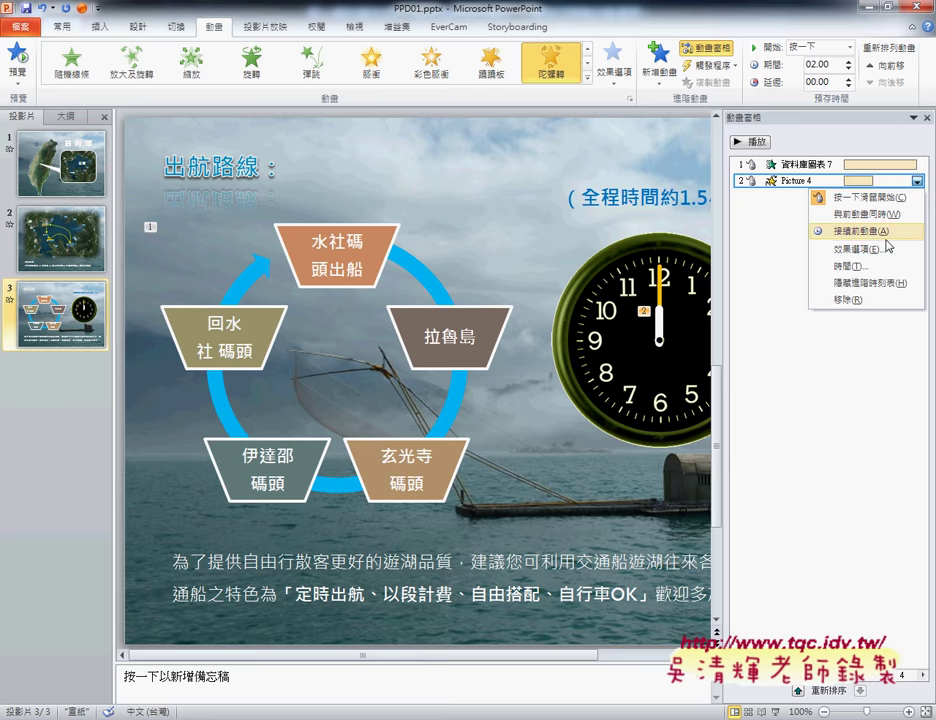
{"action": "key", "text": "Escape"}
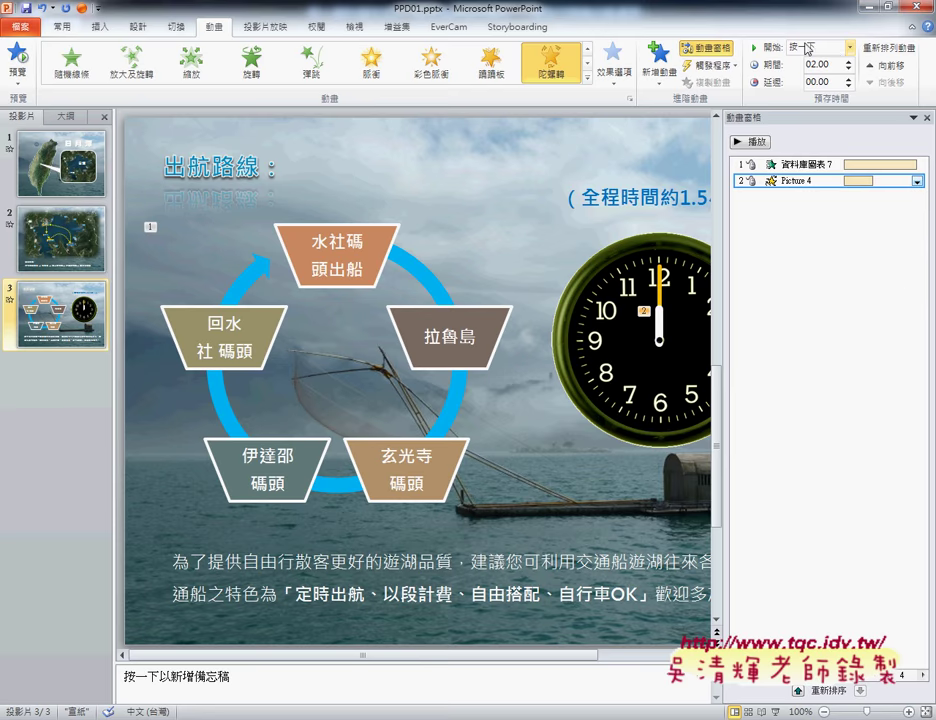
{"action": "left_click", "coordinate": [850, 48]}
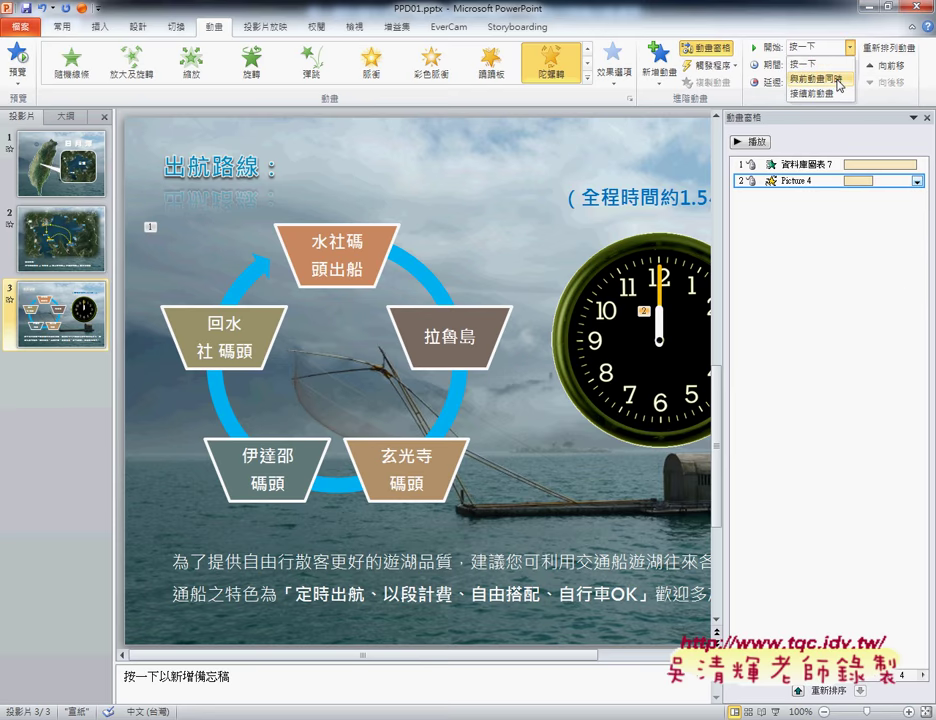
{"action": "left_click", "coordinate": [820, 78]}
{"action": "double_click", "coordinate": [816, 64]}
{"action": "left_click", "coordinate": [811, 64]}
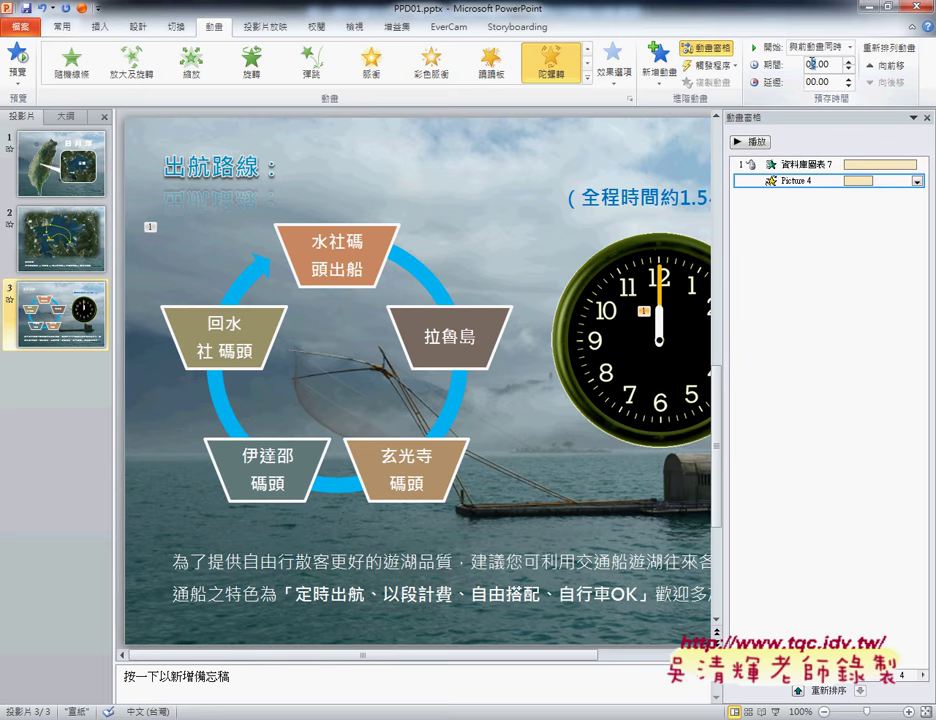
{"action": "key", "text": "Delete"}
{"action": "type", "text": "5"}
{"action": "left_click", "coordinate": [918, 181]}
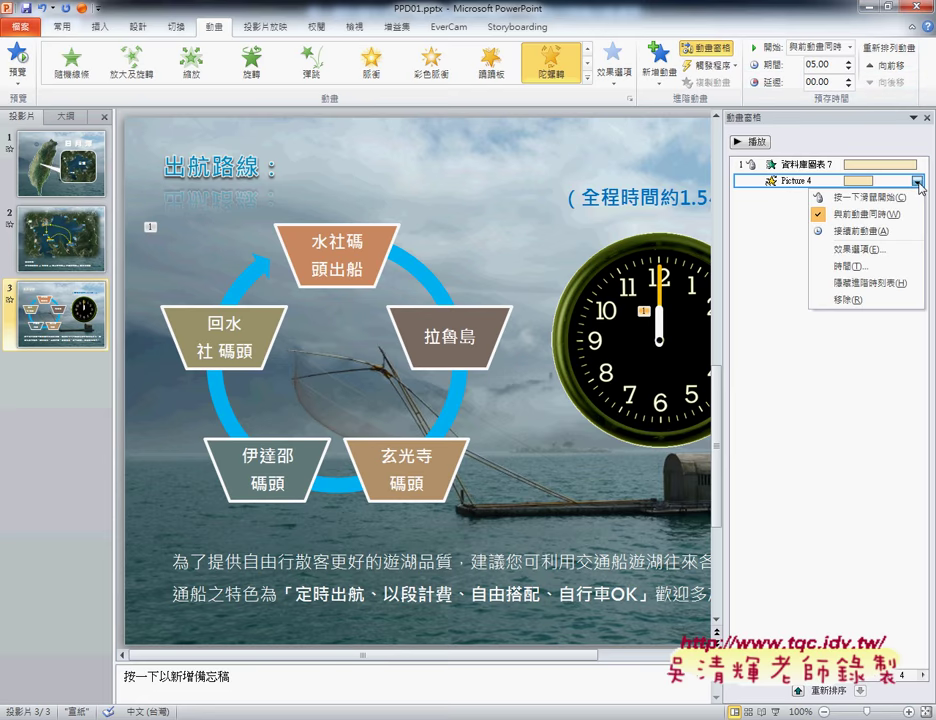
- Try a custom 45° spin amount in the effect options and preview the slide's animations
{"action": "left_click", "coordinate": [903, 258]}
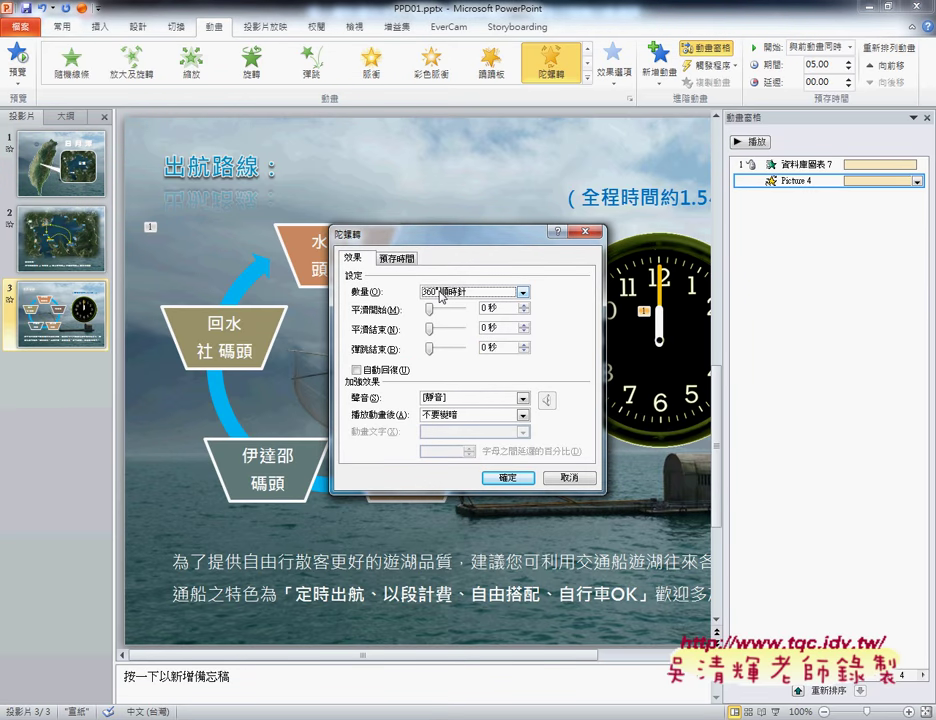
{"action": "left_click", "coordinate": [526, 294]}
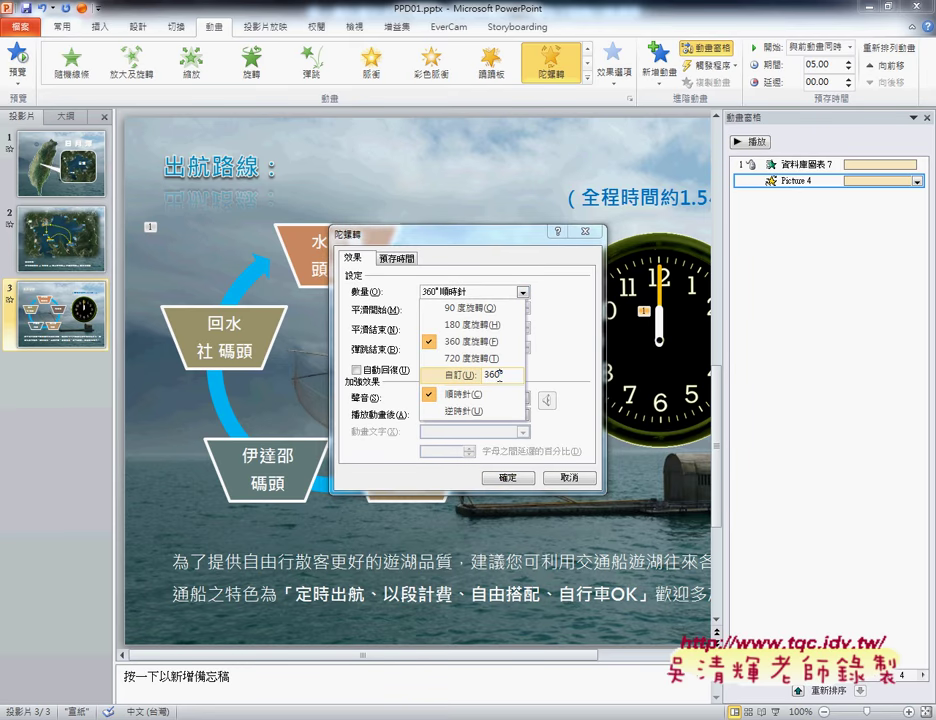
{"action": "left_click_drag", "start_coordinate": [499, 377], "coordinate": [487, 378]}
{"action": "type", "text": "45"}
{"action": "left_click", "coordinate": [507, 477]}
{"action": "left_click", "coordinate": [507, 477]}
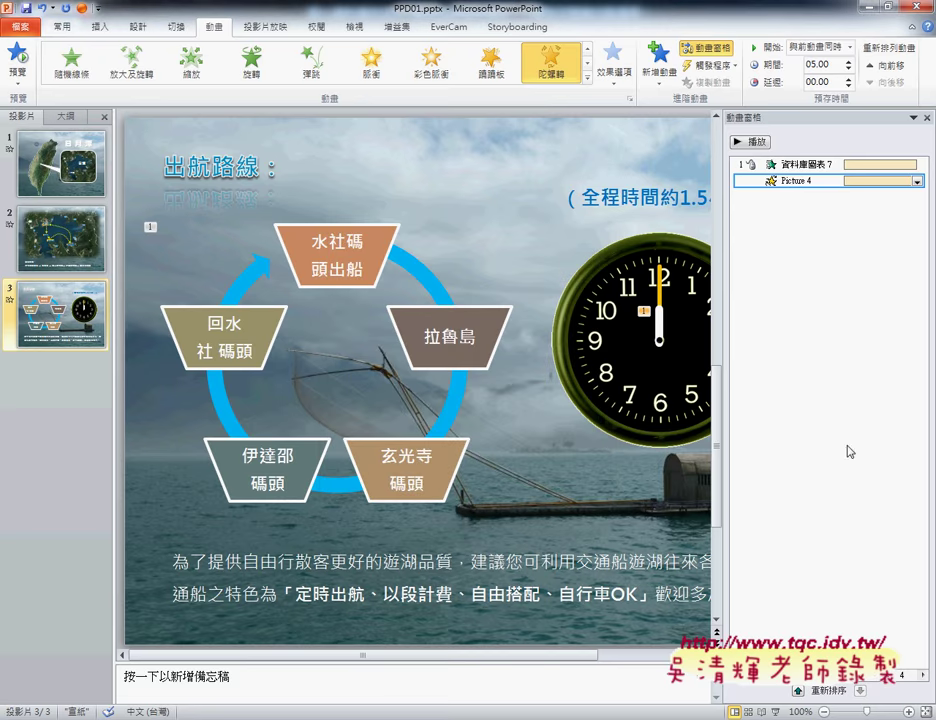
{"action": "left_click", "coordinate": [755, 143]}
- Set the hour hand's spin amount to a custom 45° clockwise and preview the animations
{"action": "left_click", "coordinate": [916, 181]}
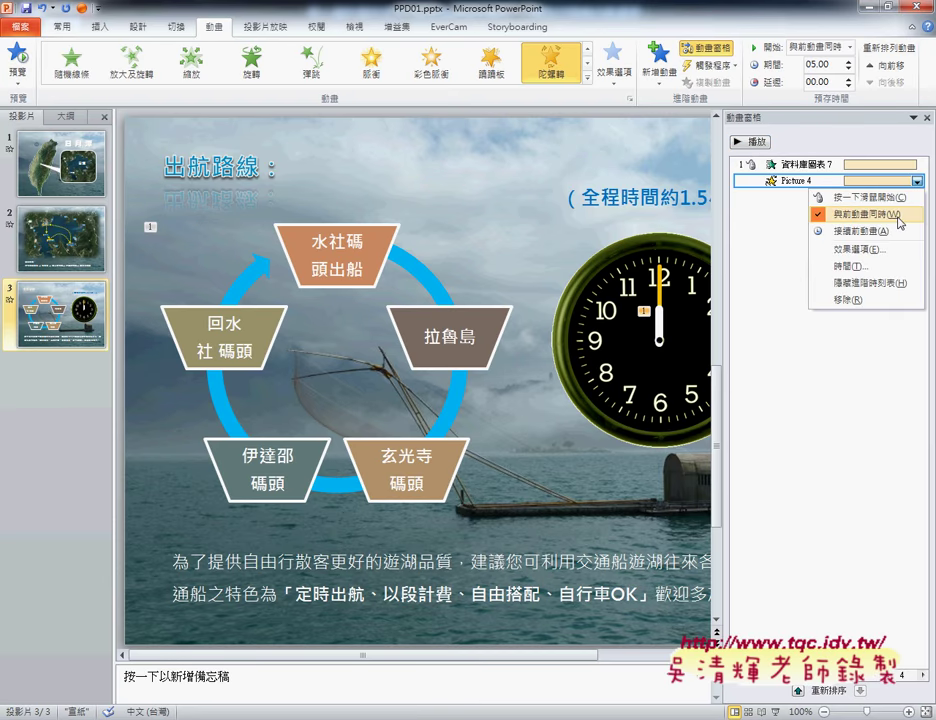
{"action": "left_click", "coordinate": [882, 249]}
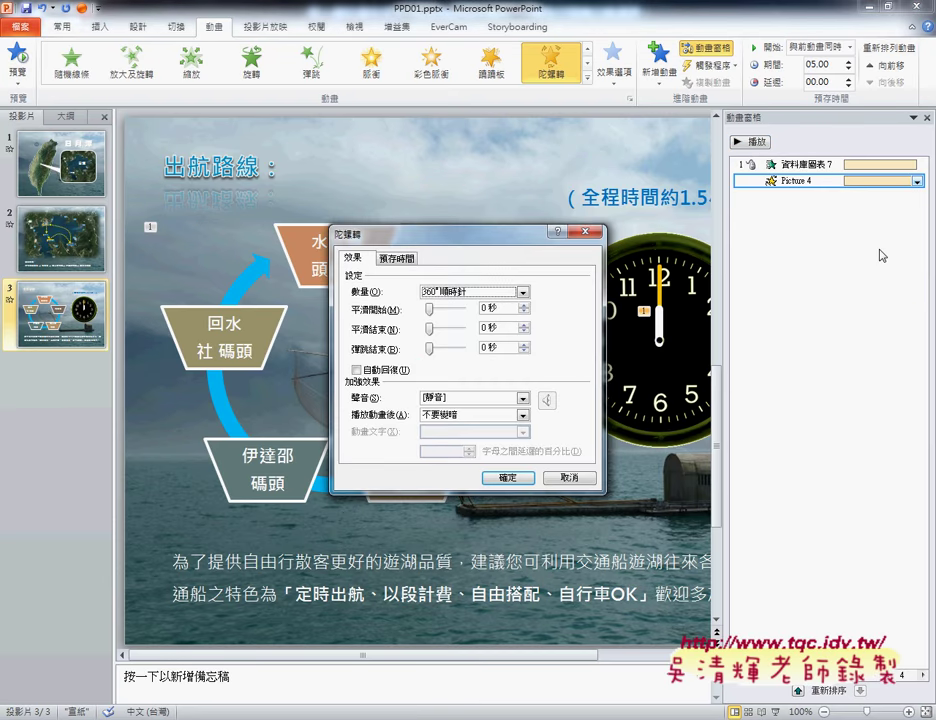
{"action": "left_click", "coordinate": [521, 292]}
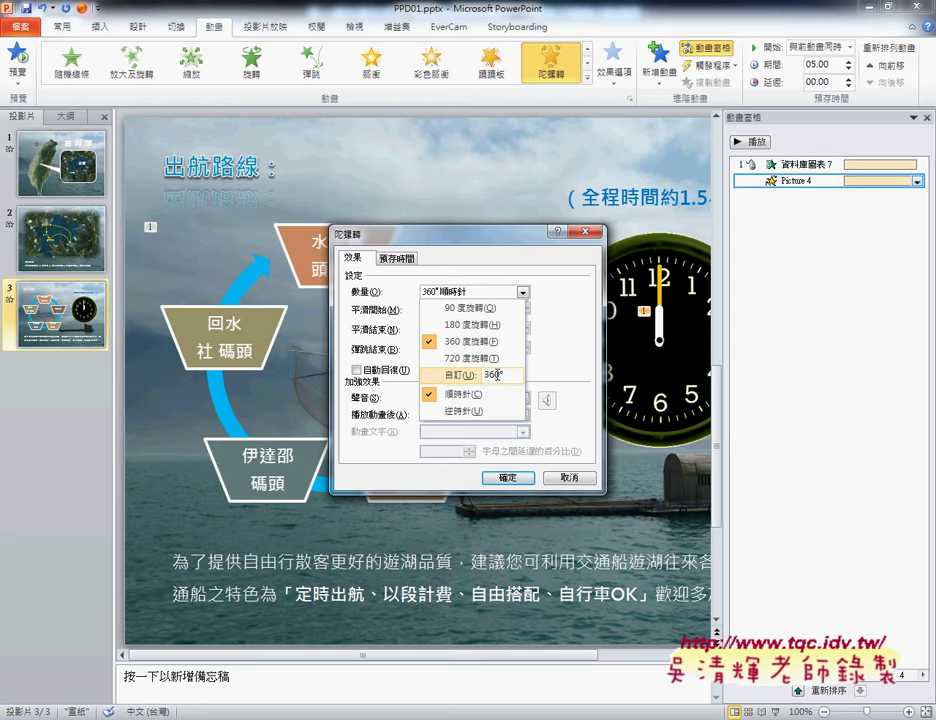
{"action": "double_click", "coordinate": [494, 376]}
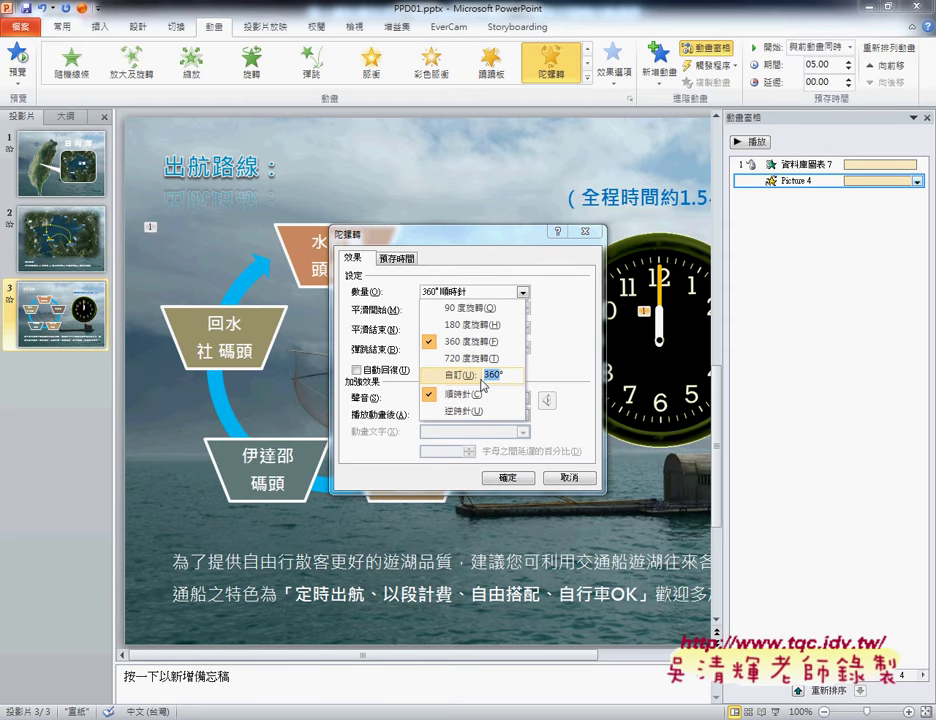
{"action": "type", "text": "45"}
{"action": "key", "text": "Return"}
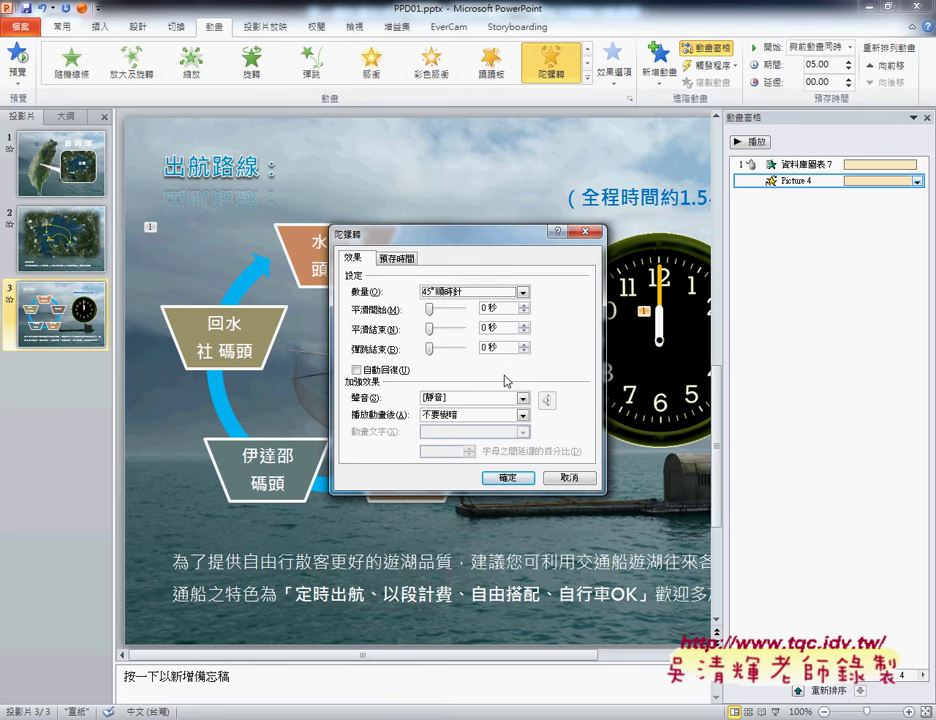
{"action": "left_click", "coordinate": [522, 292]}
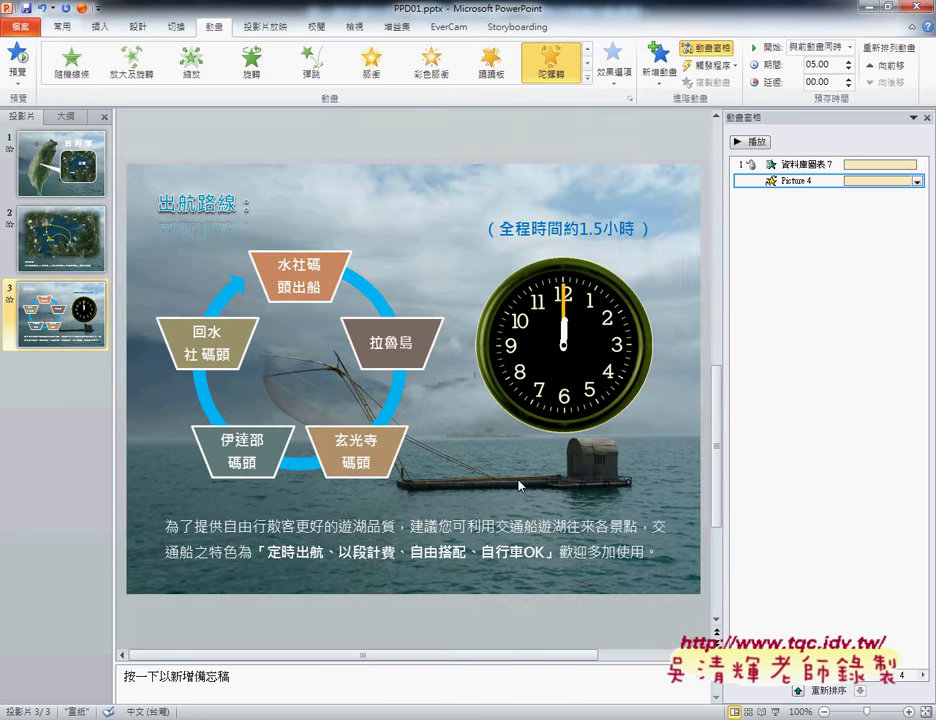
{"action": "left_click", "coordinate": [507, 477]}
{"action": "left_click", "coordinate": [755, 143]}
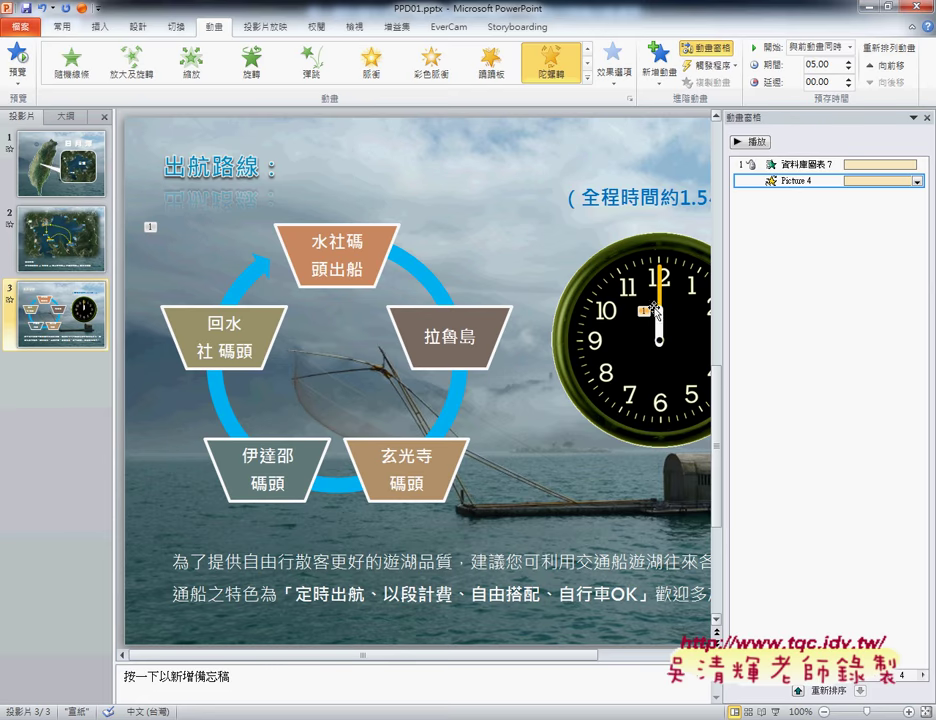
- Open the minute-hand picture's crop settings, showing 3.1 cm height, and check the PDF's required value
{"action": "left_click", "coordinate": [659, 300]}
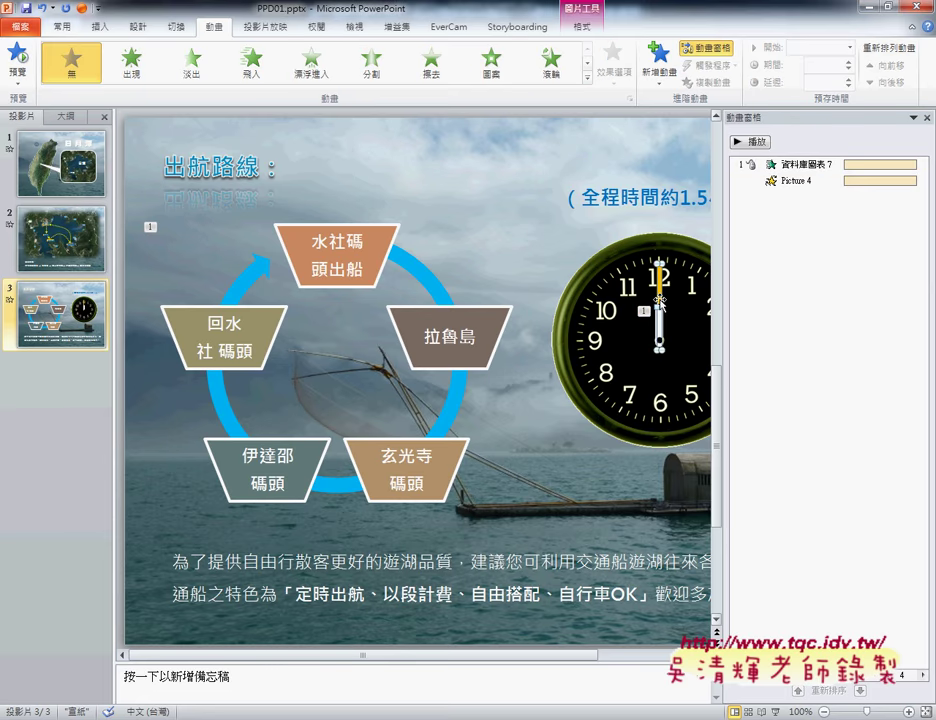
{"action": "right_click", "coordinate": [659, 300]}
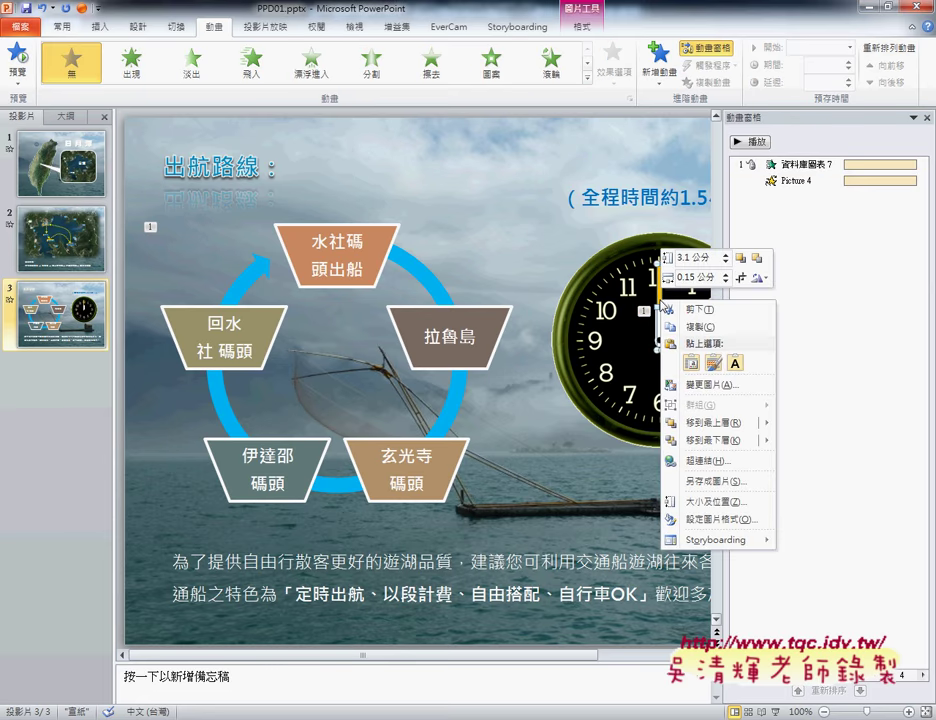
{"action": "left_click", "coordinate": [707, 502]}
{"action": "left_click", "coordinate": [328, 422]}
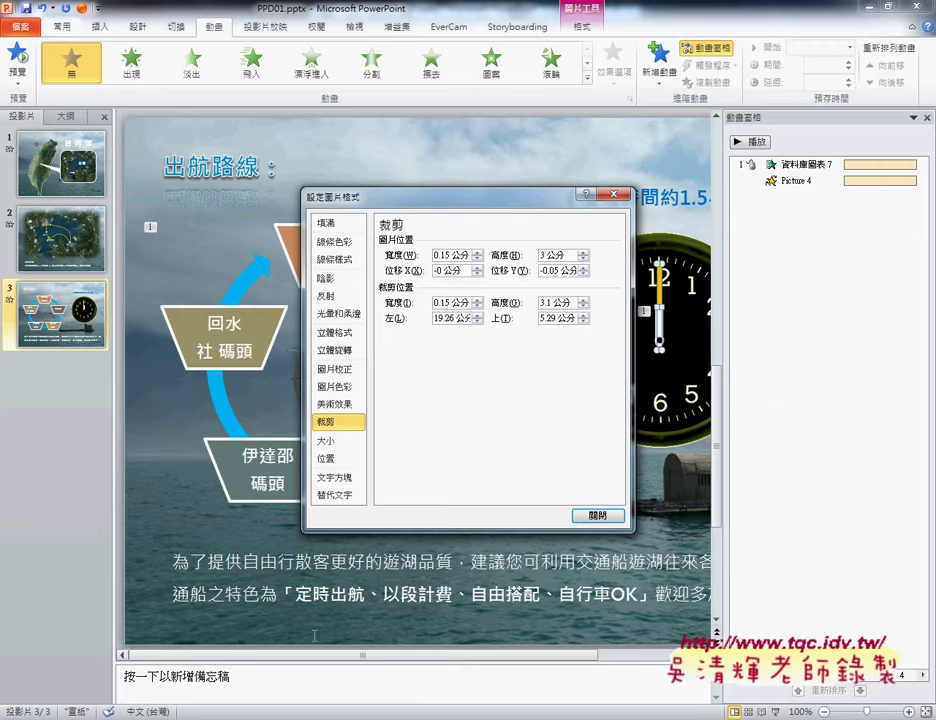
{"action": "key", "text": "alt+Tab"}
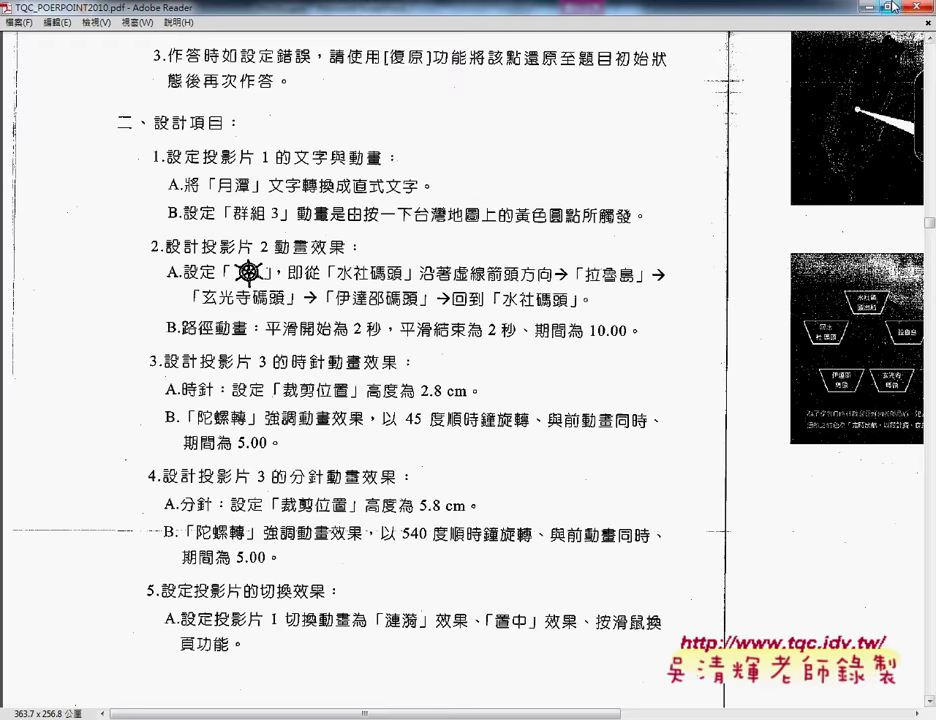
{"action": "key", "text": "alt+Tab"}
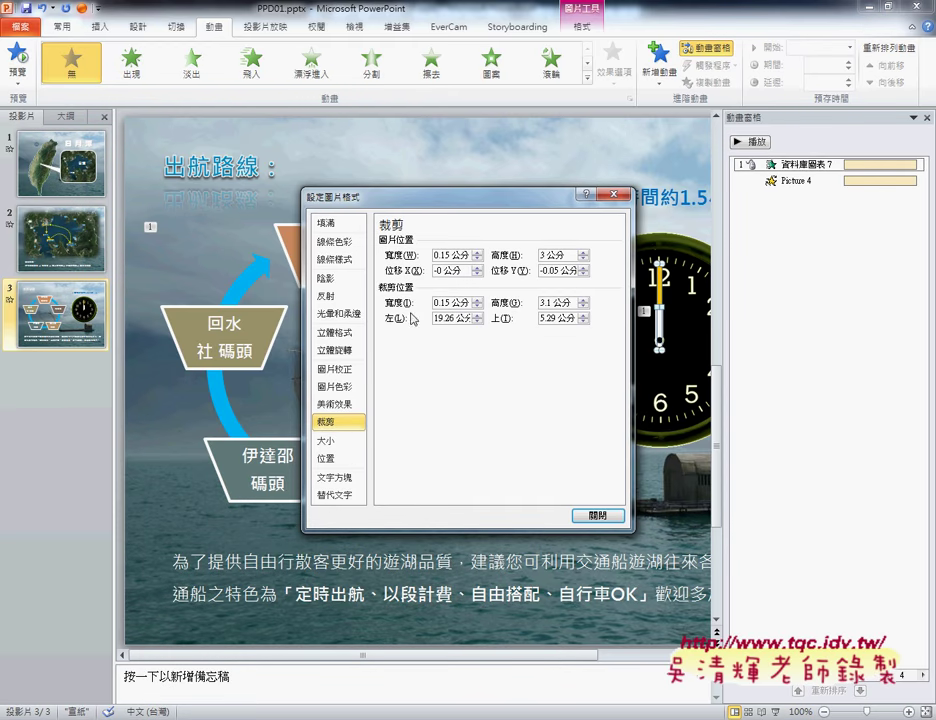
- Change the minute hand's crop-position height from 3.1 to 5.8 cm and close the settings
{"action": "left_click_drag", "start_coordinate": [551, 302], "coordinate": [535, 311]}
{"action": "type", "text": "5.8"}
{"action": "left_click", "coordinate": [601, 518]}
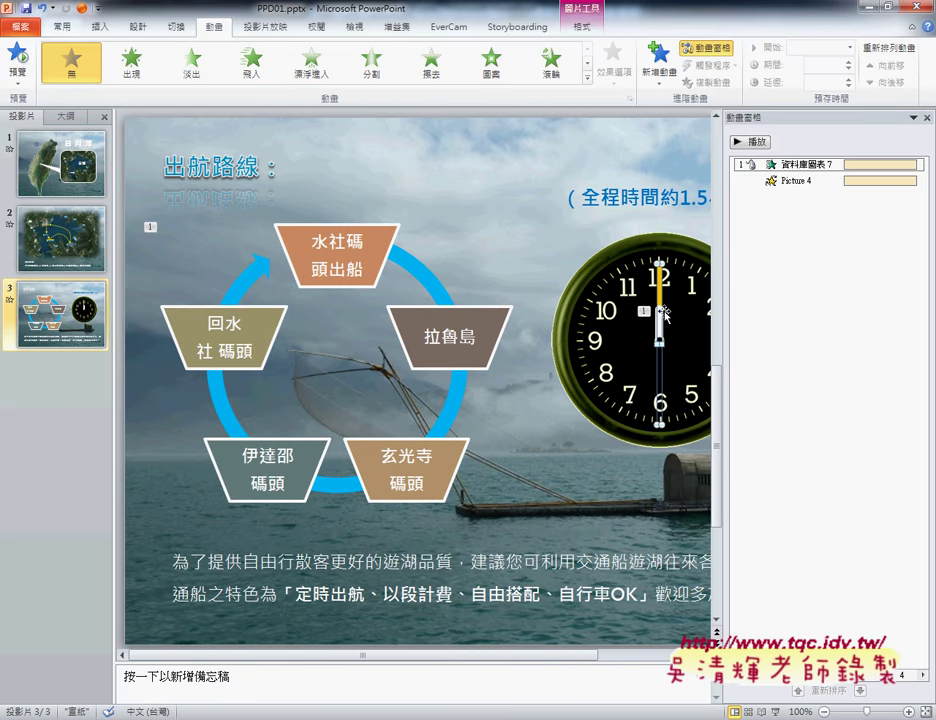
{"action": "left_click", "coordinate": [766, 394]}
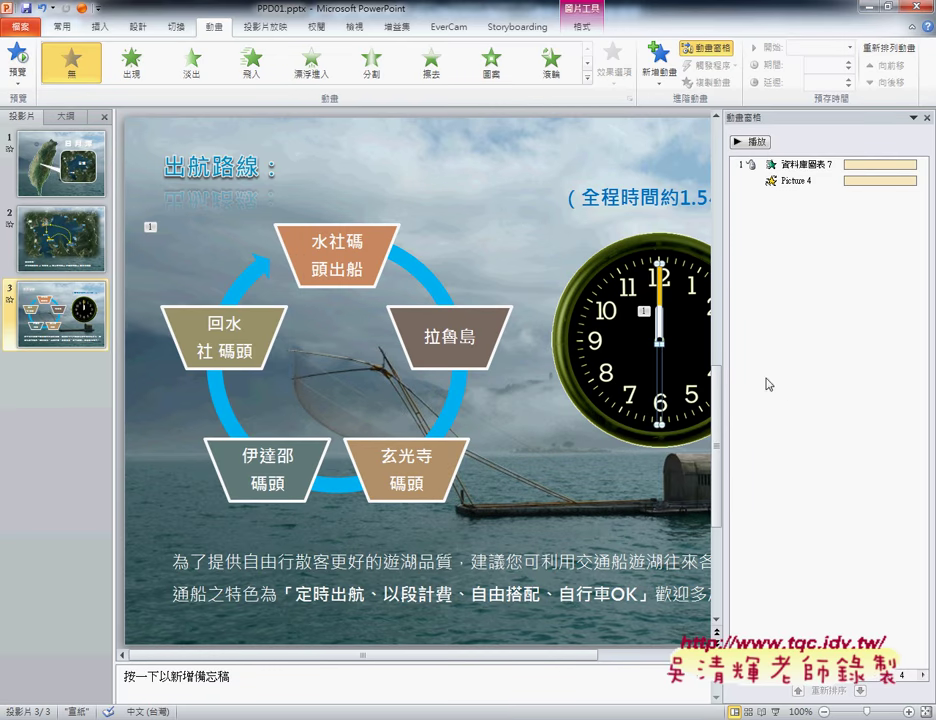
- Add a 陀螺轉 Spin to the minute hand, starting with the previous animation, lasting 05.00 seconds
{"action": "left_click", "coordinate": [662, 75]}
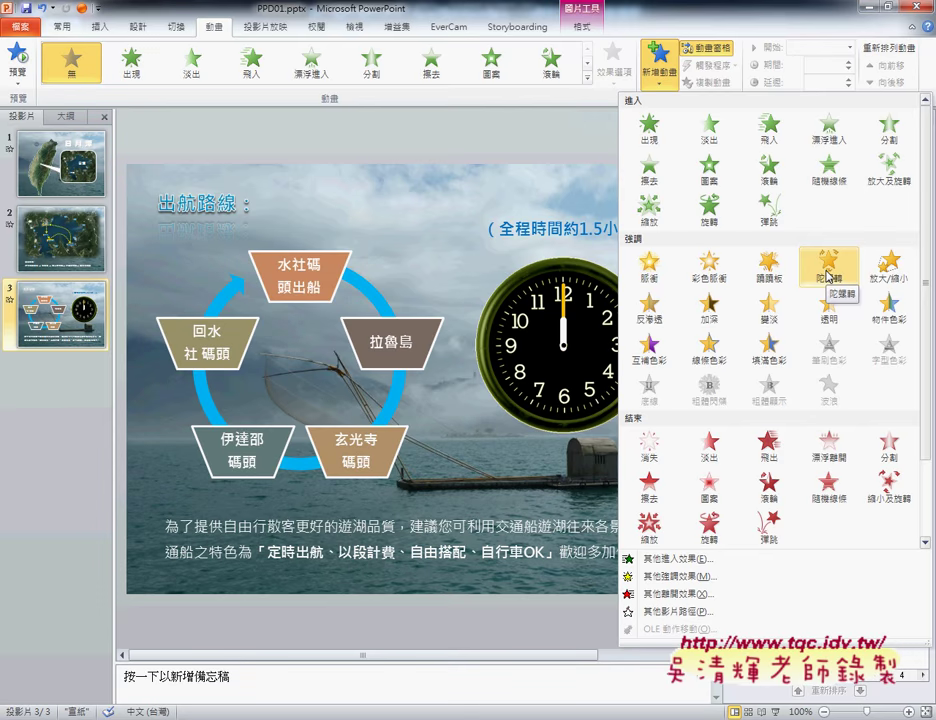
{"action": "left_click", "coordinate": [828, 268]}
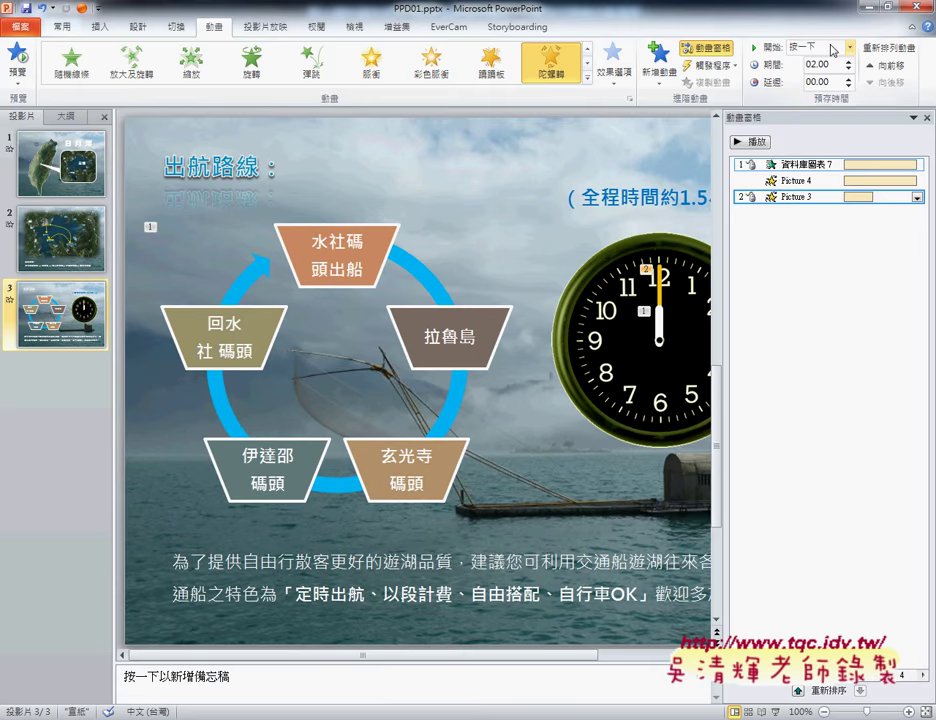
{"action": "left_click", "coordinate": [848, 54]}
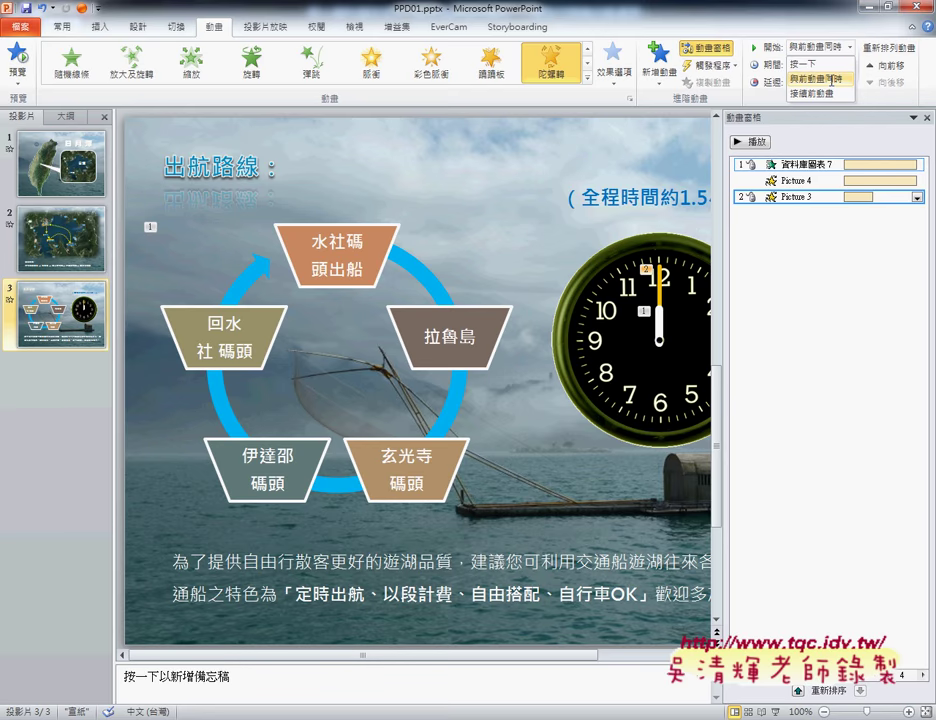
{"action": "left_click", "coordinate": [830, 85]}
{"action": "double_click", "coordinate": [815, 64]}
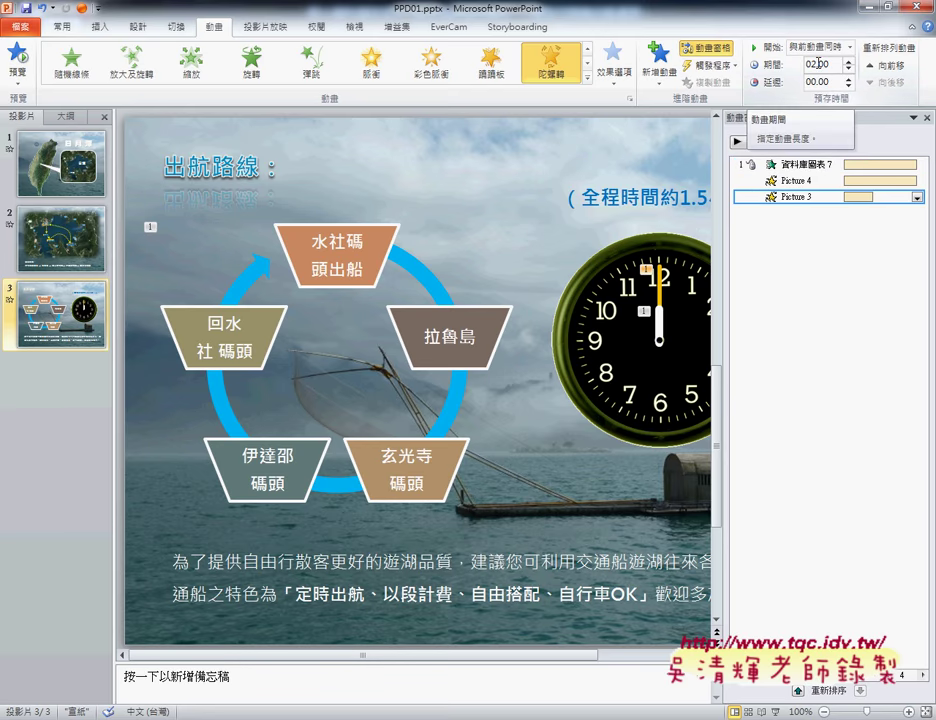
{"action": "type", "text": "01.0002.00"}
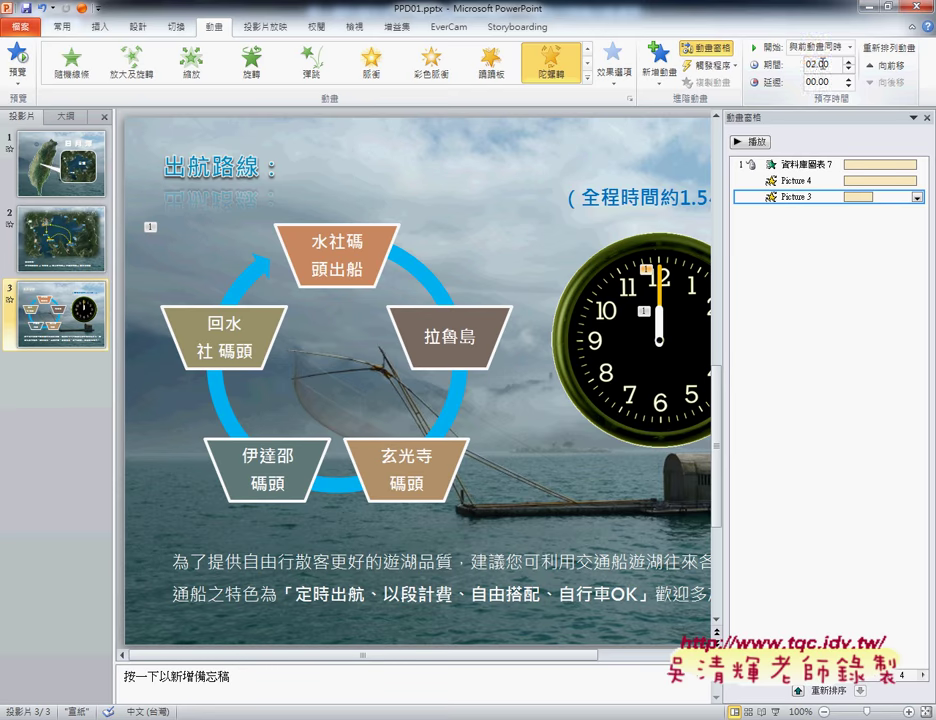
{"action": "type", "text": "05.00"}
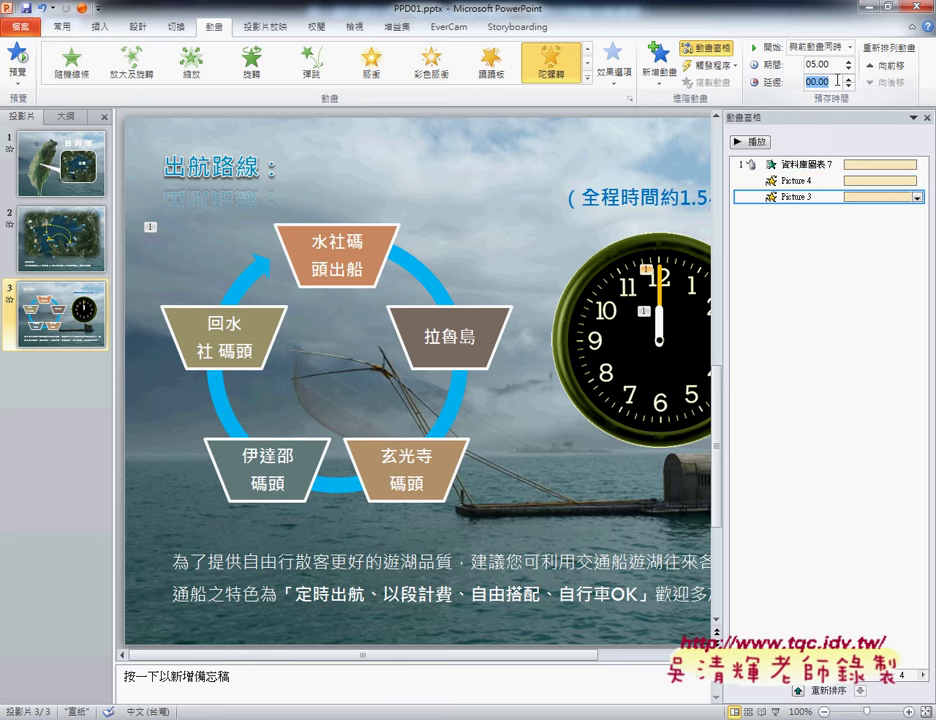
{"action": "left_click", "coordinate": [917, 198]}
{"action": "left_click", "coordinate": [895, 266]}
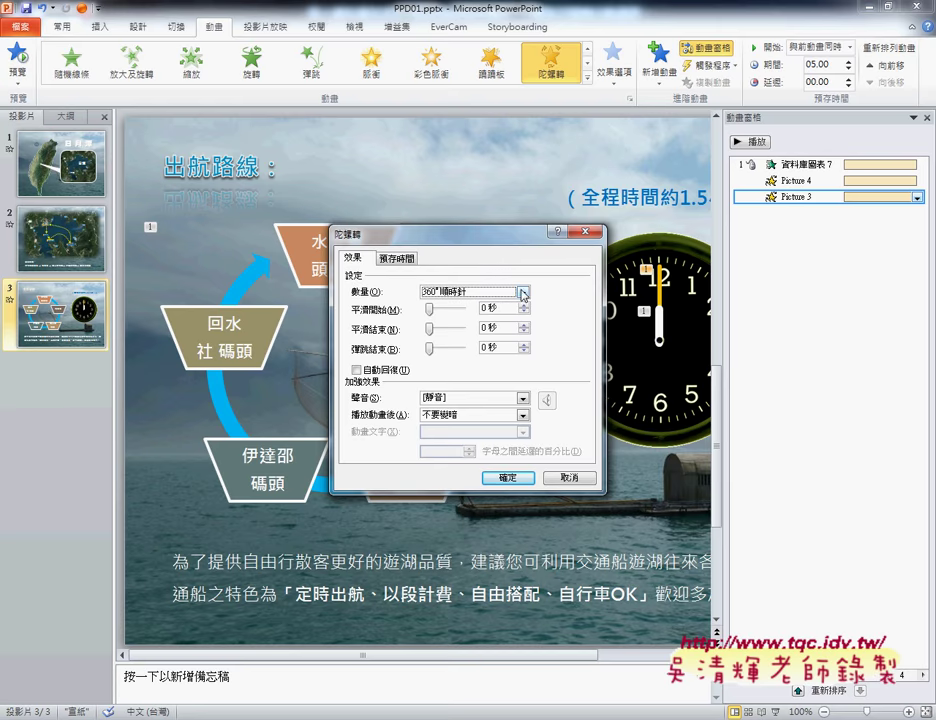
- Set the minute hand's spin amount to a custom 540° clockwise and apply it
{"action": "left_click", "coordinate": [523, 292]}
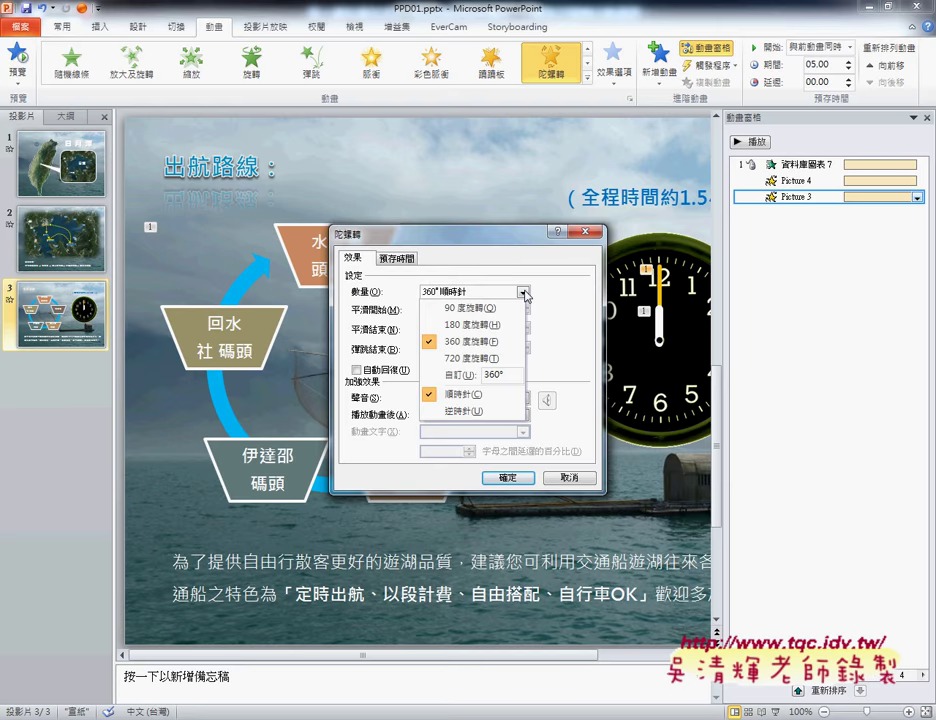
{"action": "double_click", "coordinate": [491, 374]}
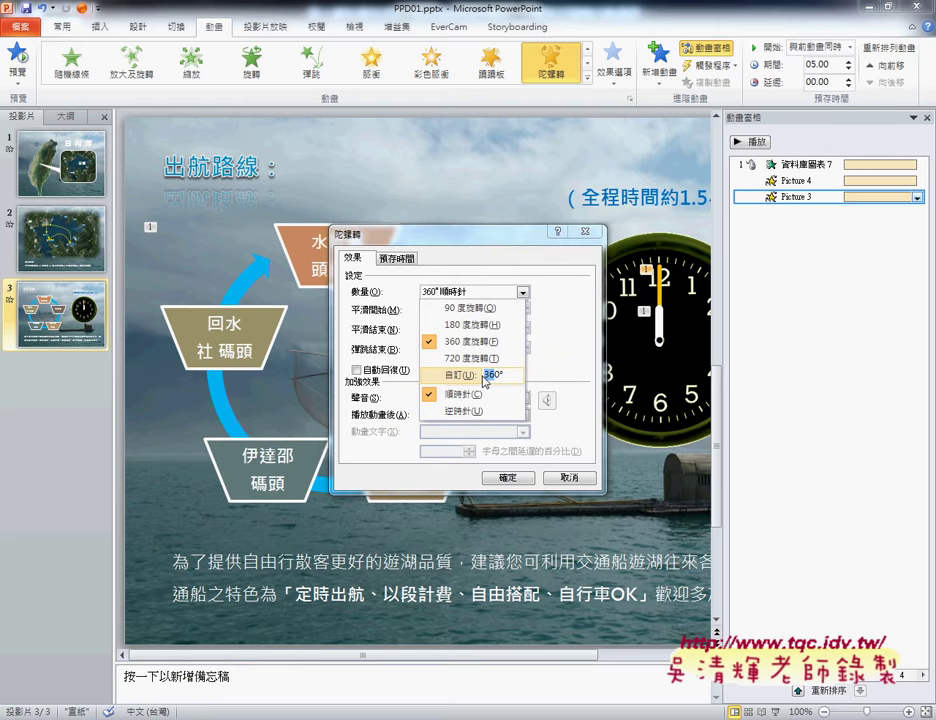
{"action": "type", "text": "540"}
{"action": "key", "text": "Return"}
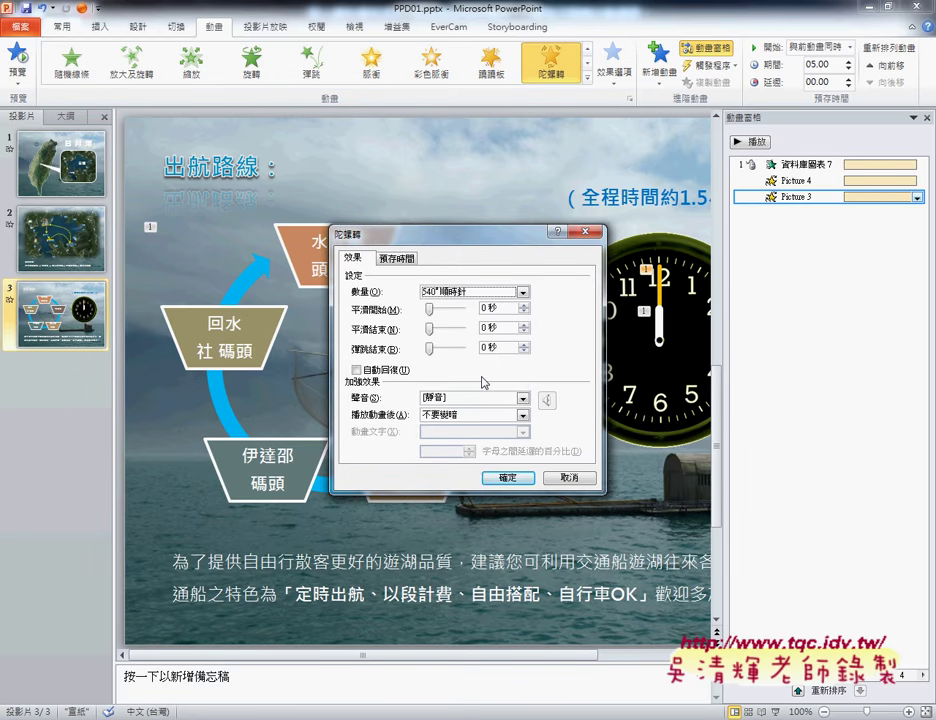
{"action": "left_click", "coordinate": [509, 478]}
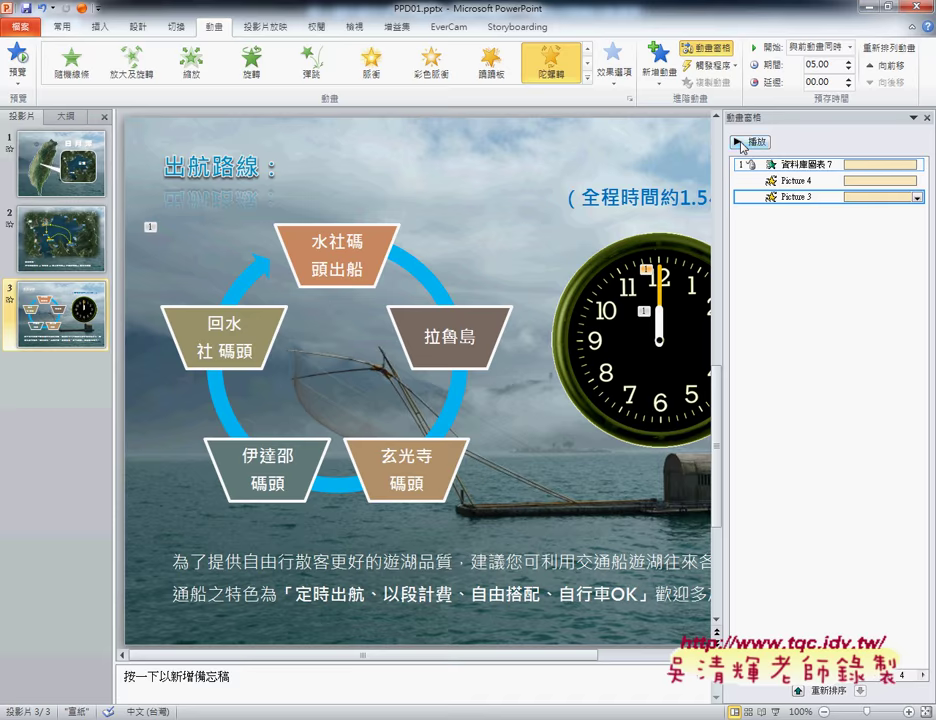
{"action": "left_click", "coordinate": [742, 143]}
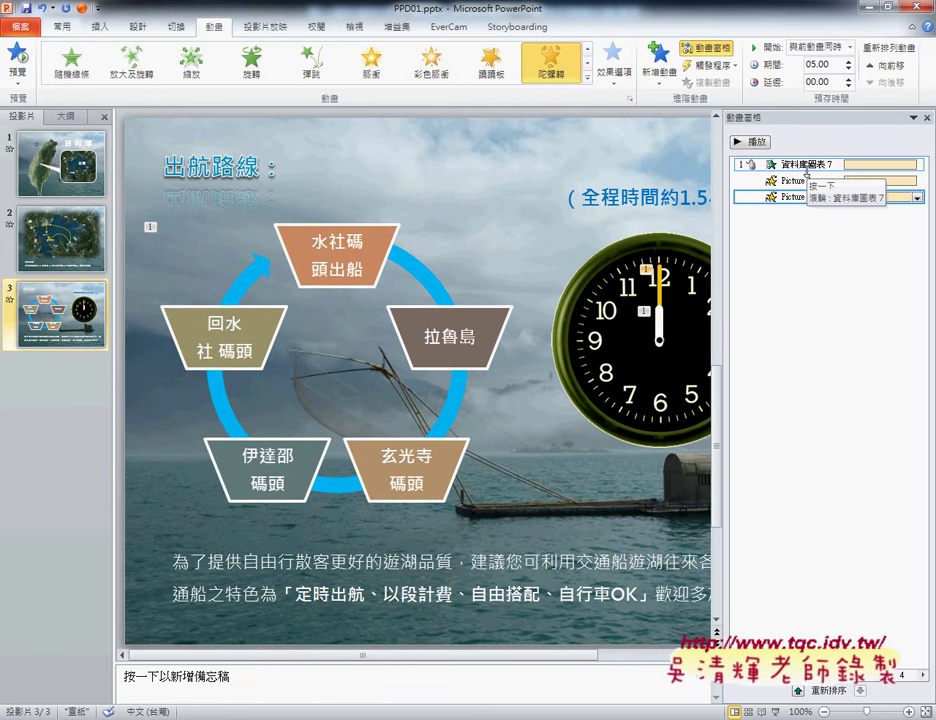
{"action": "left_click", "coordinate": [805, 172]}
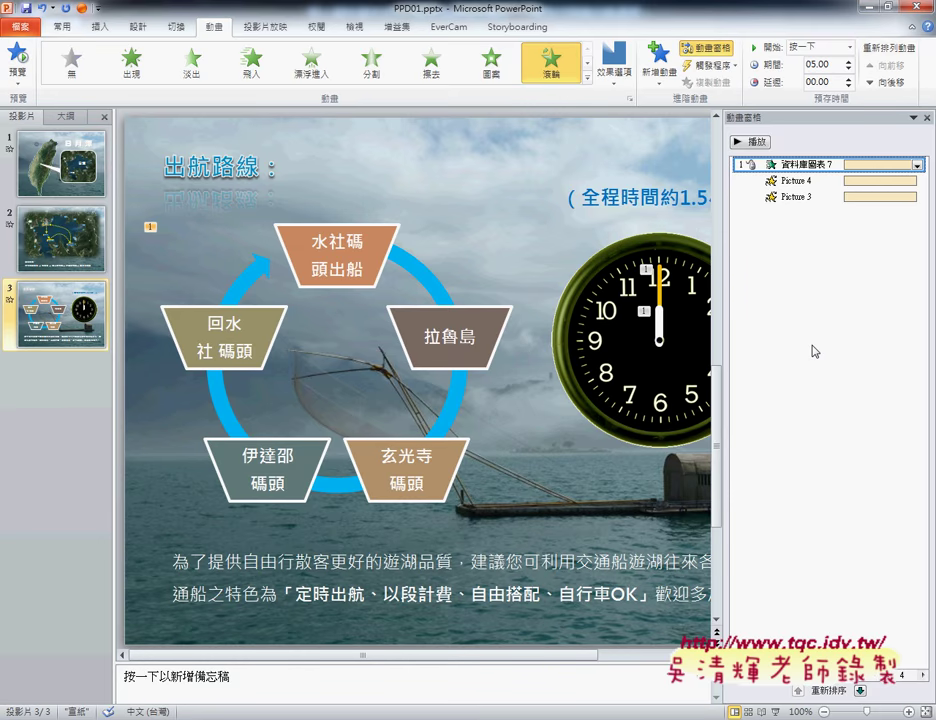
{"action": "left_click", "coordinate": [745, 142]}
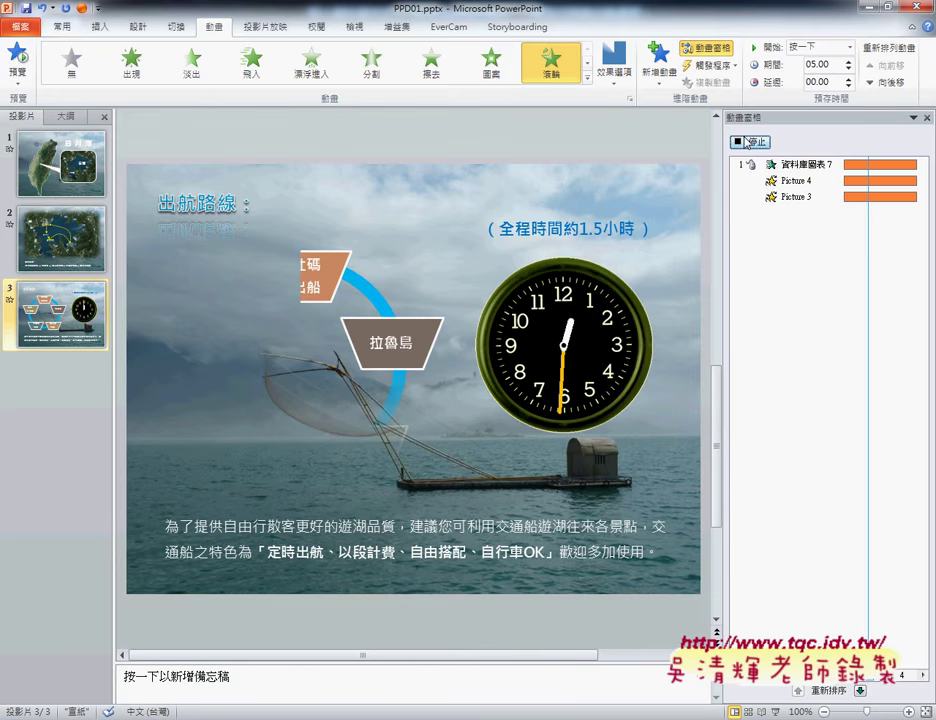